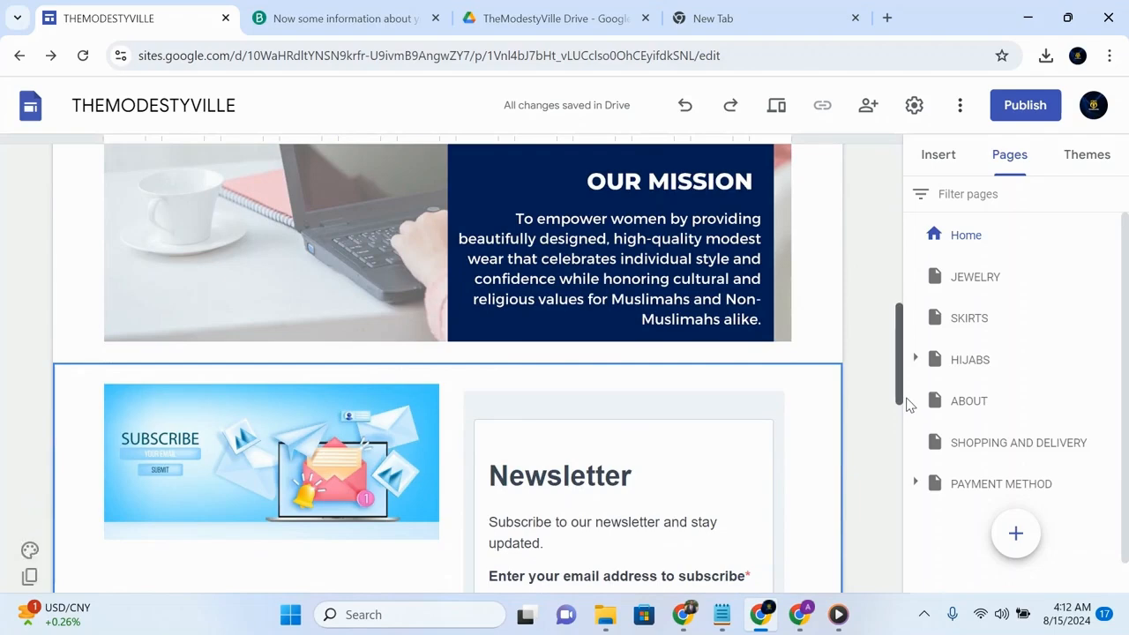
# - Switch to the Ecwid sign-up page and fill in the account holder's full name and e-mail address
pyautogui.moveTo(904, 399); pyautogui.dragTo(900, 466)
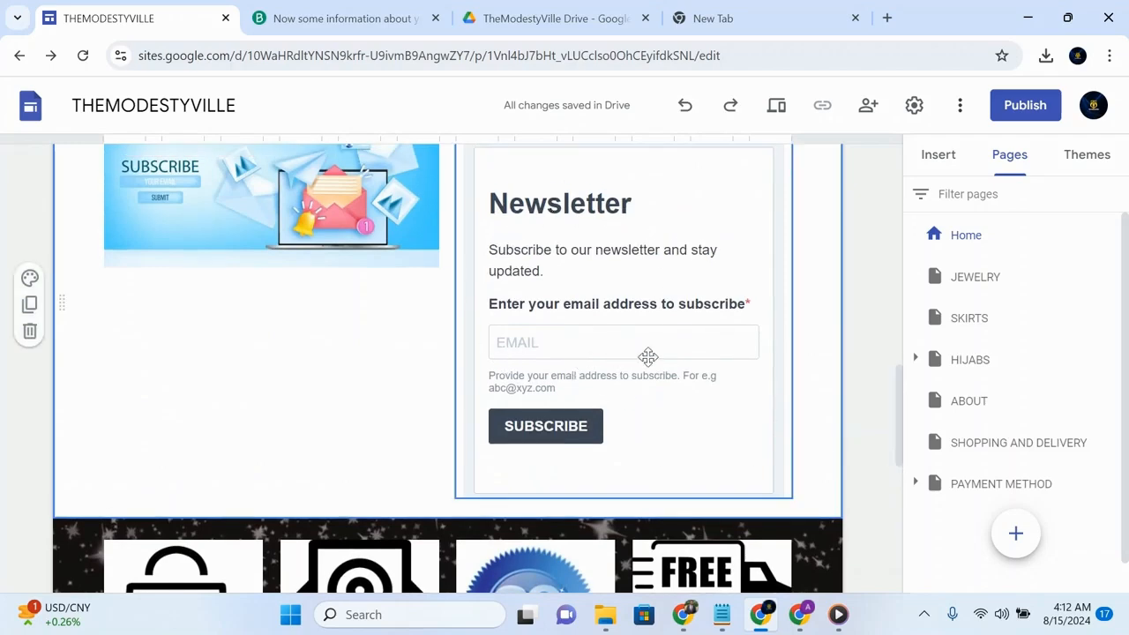
pyautogui.moveTo(898, 410); pyautogui.dragTo(819, 215)
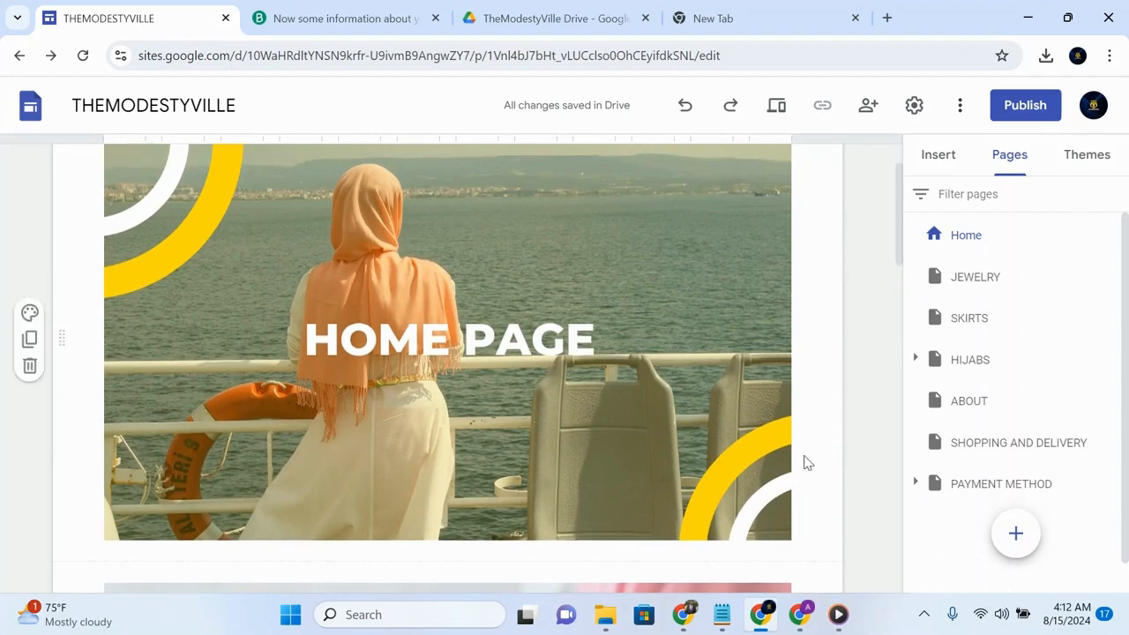
pyautogui.click(802, 610)
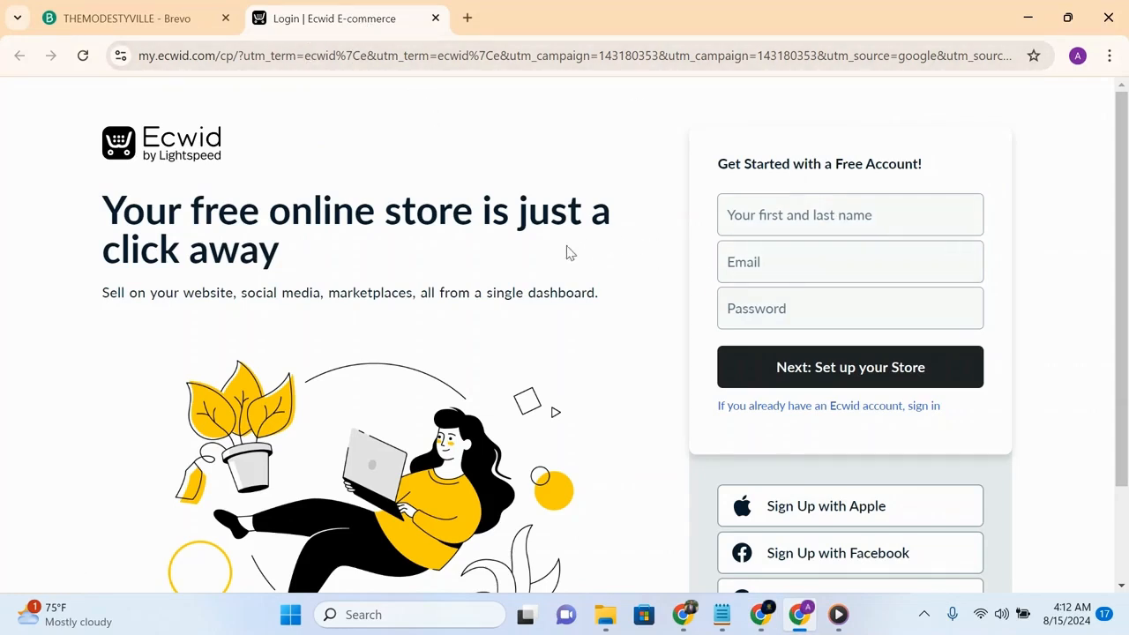
pyautogui.click(757, 219)
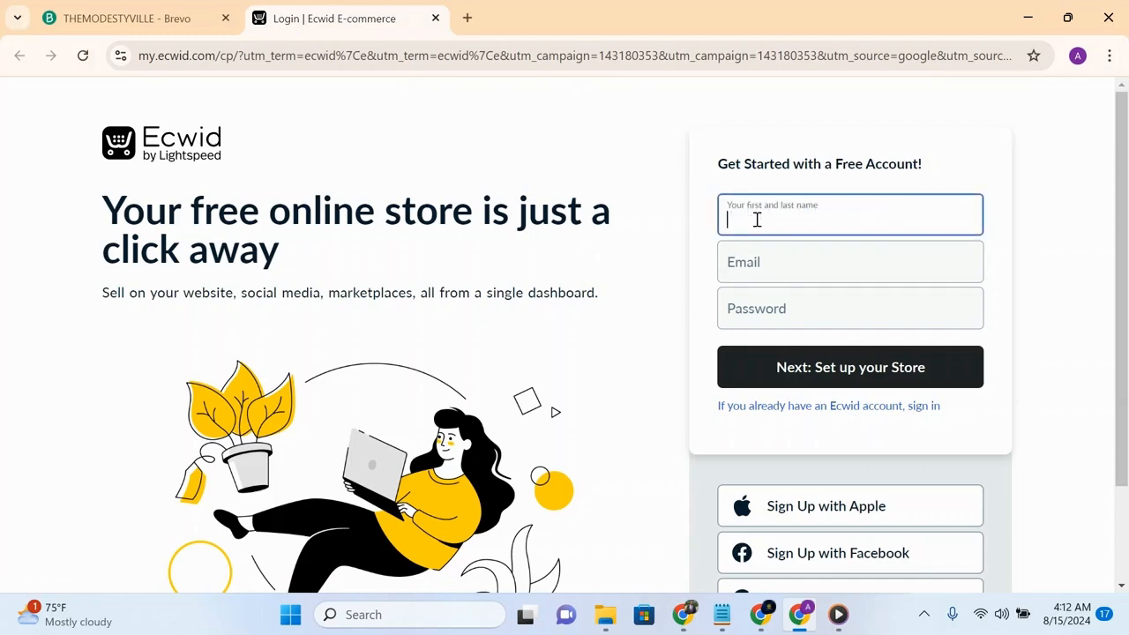
pyautogui.click(800, 243)
pyautogui.click(816, 219)
pyautogui.click(811, 262)
pyautogui.click(850, 310)
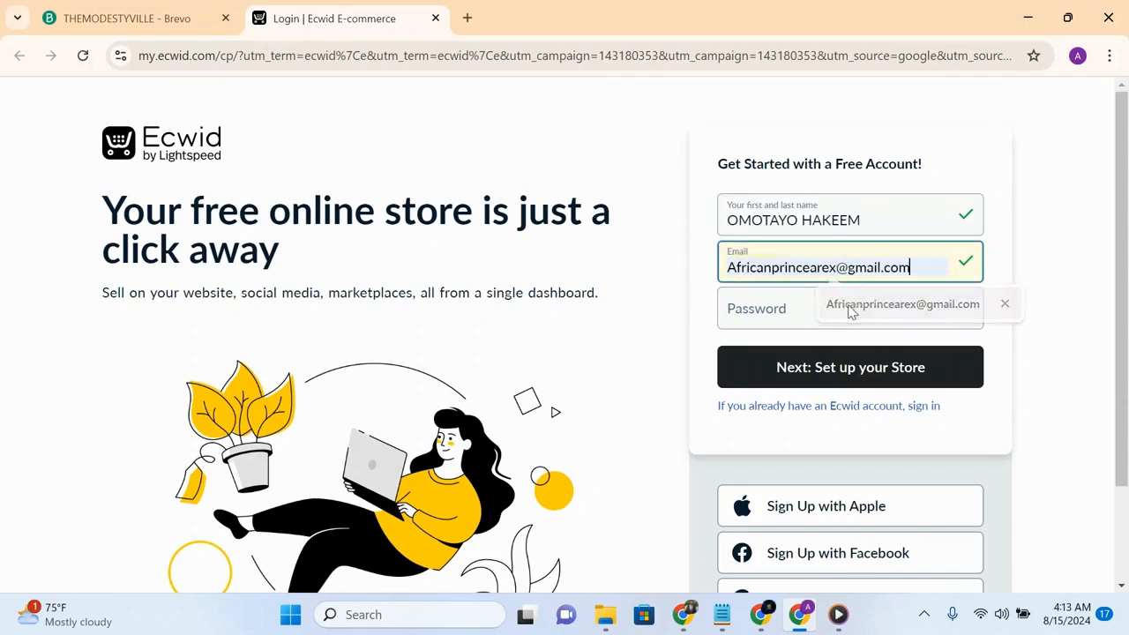
# - Enter an account password and proceed to set up the store
pyautogui.click(832, 307)
pyautogui.write('a')
pyautogui.write('••••')
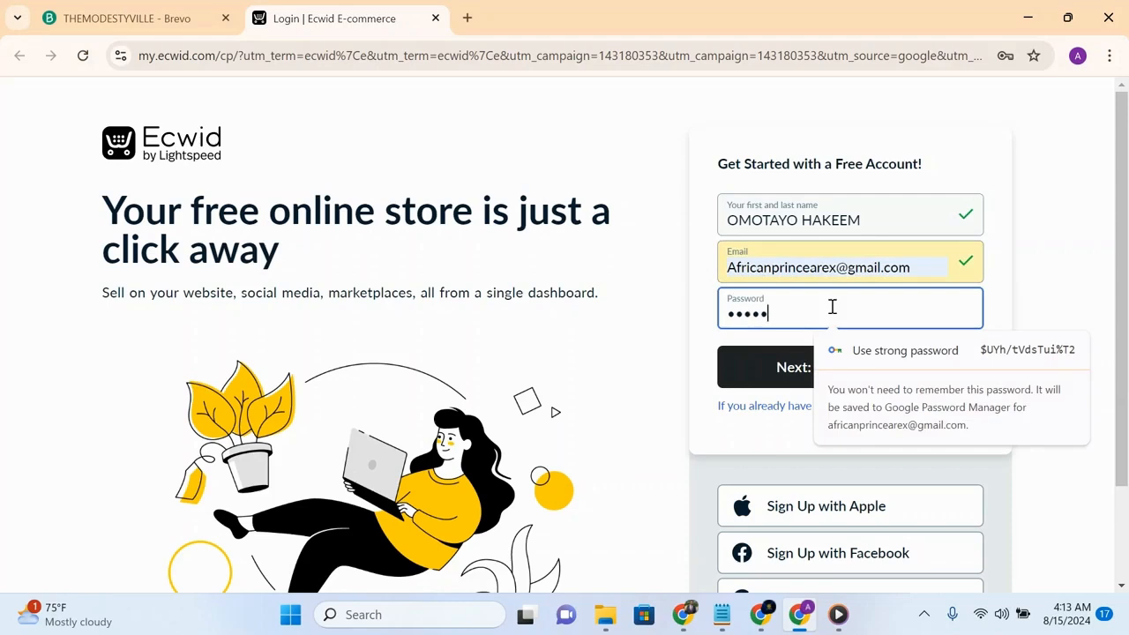
pyautogui.write('•••')
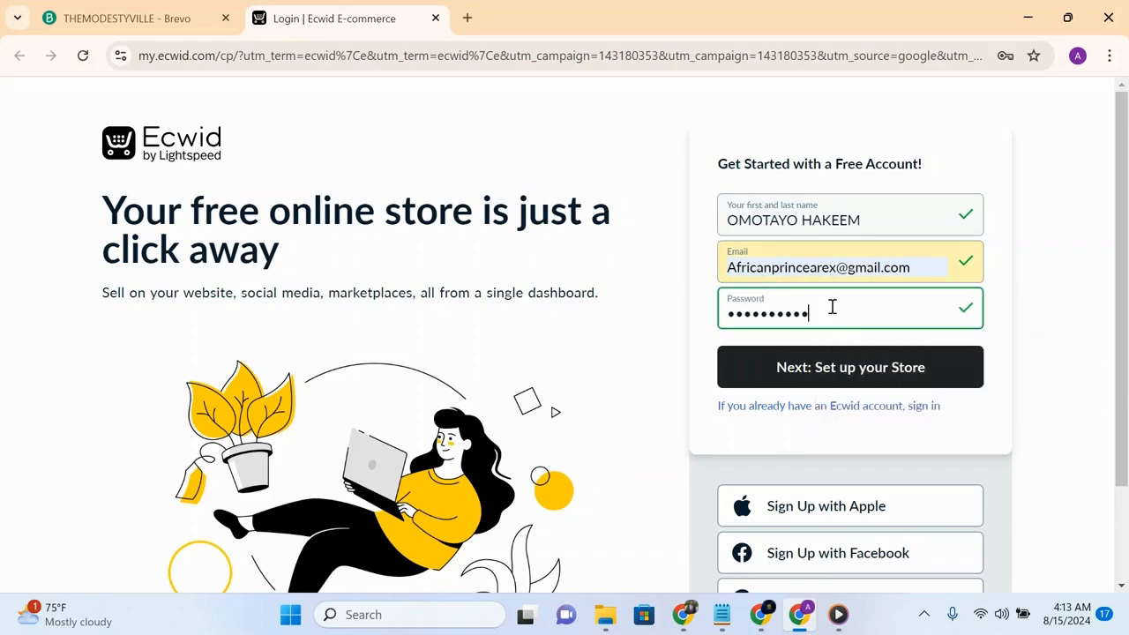
pyautogui.click(856, 372)
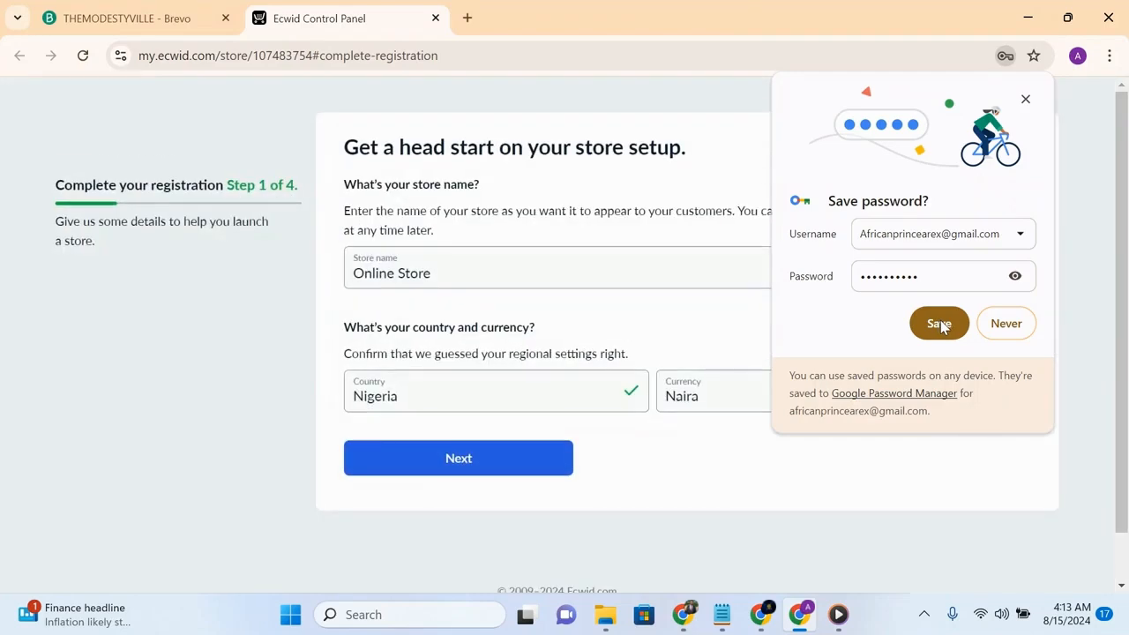
# - Save the password in the browser and accept the suggested store name, country and currency
pyautogui.click(941, 324)
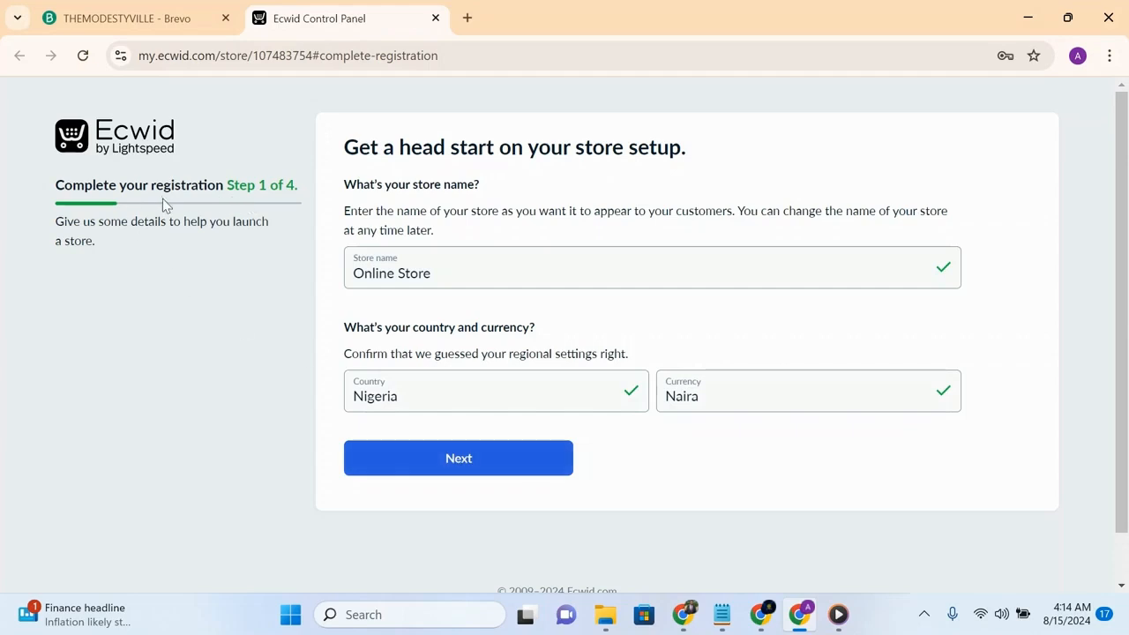
pyautogui.click(464, 461)
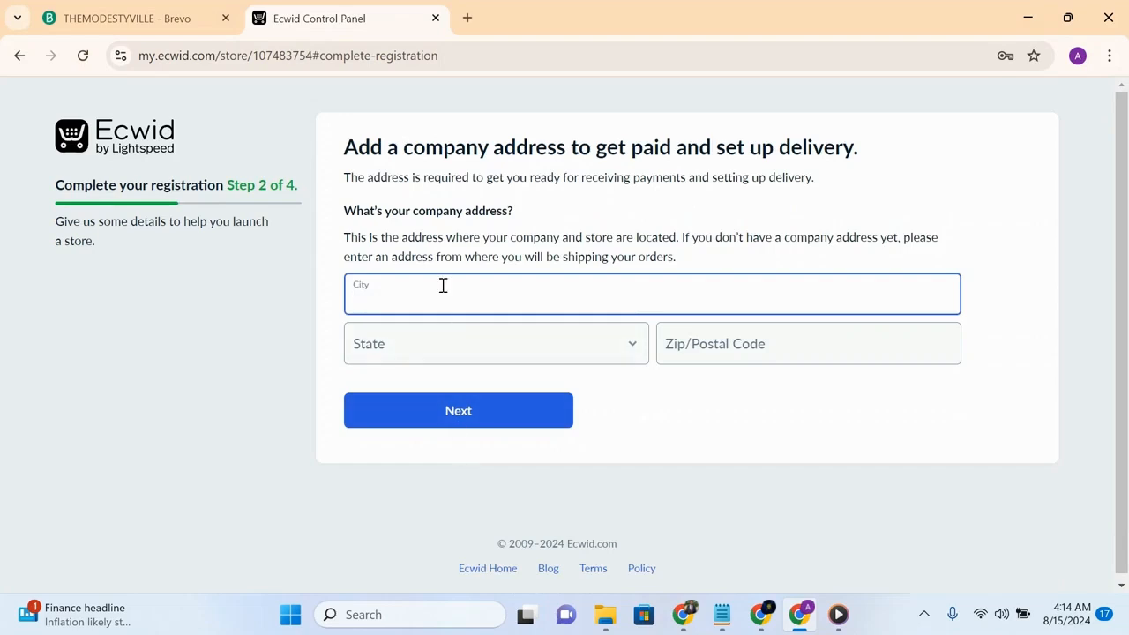
# - Fill in the company address with Lagos as city and state plus the suggested postal code, and continue
pyautogui.write('lagos')
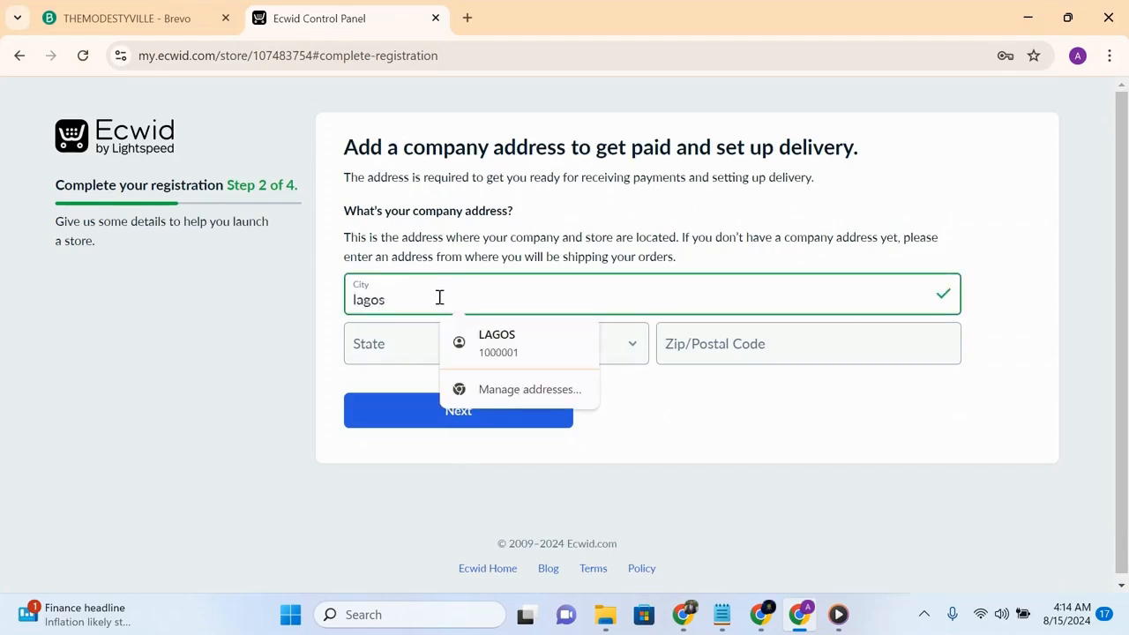
pyautogui.click(474, 344)
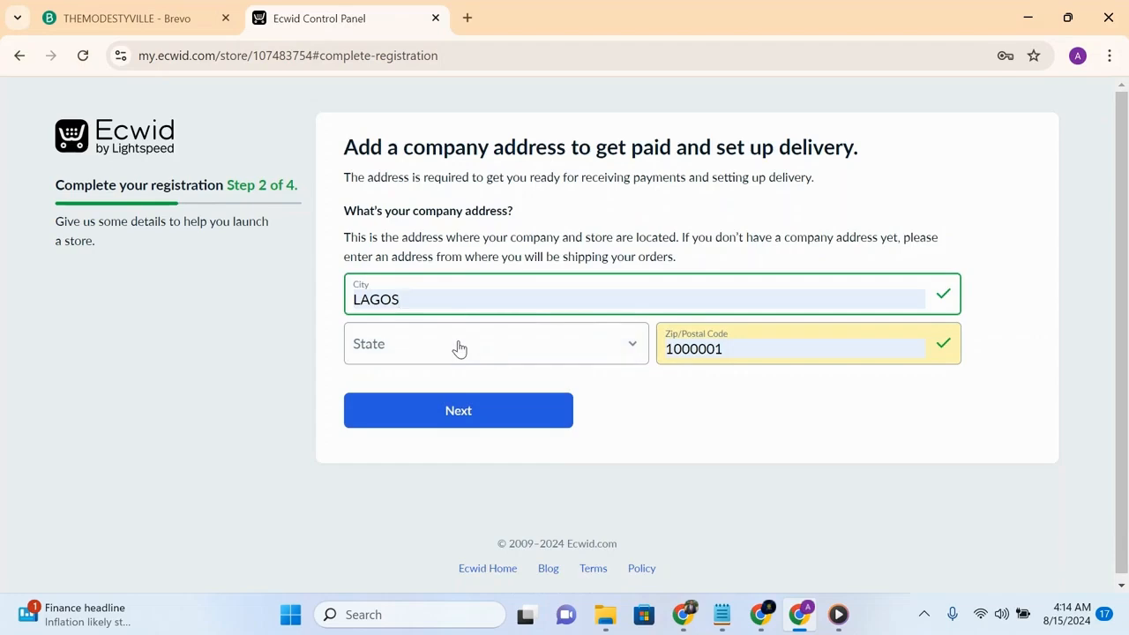
pyautogui.click(459, 346)
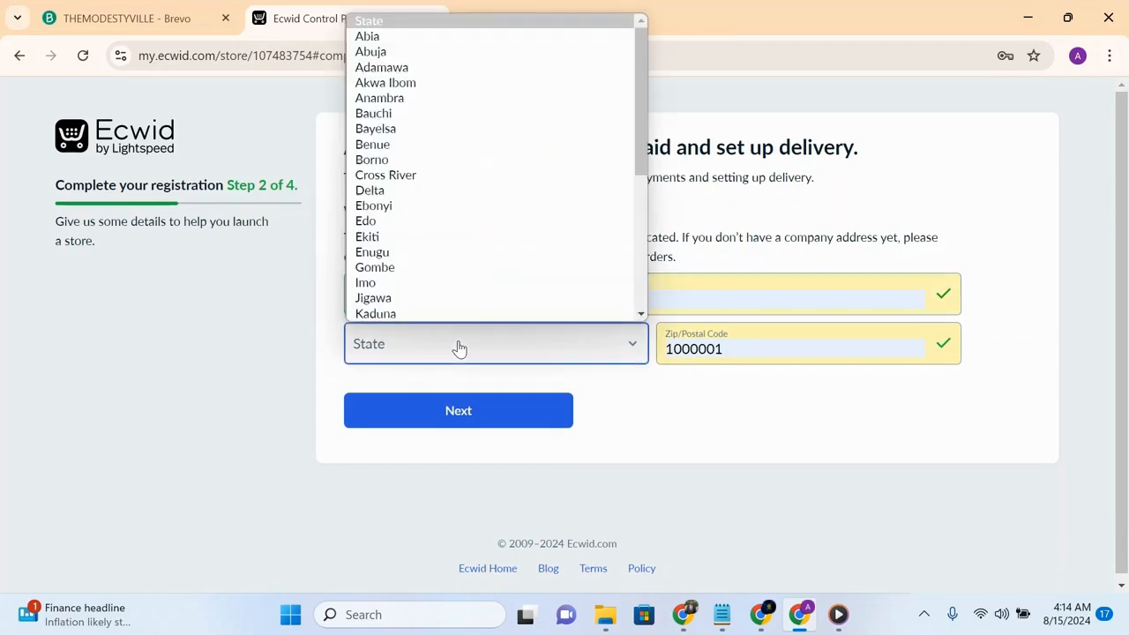
pyautogui.press('l')
pyautogui.press('Return')
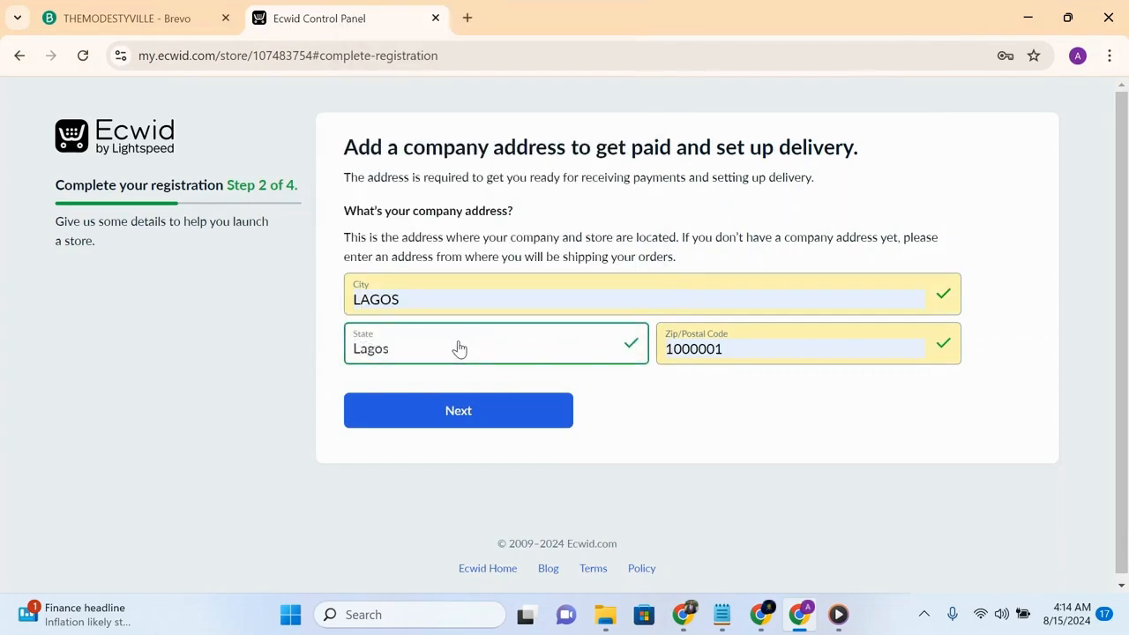
pyautogui.click(467, 419)
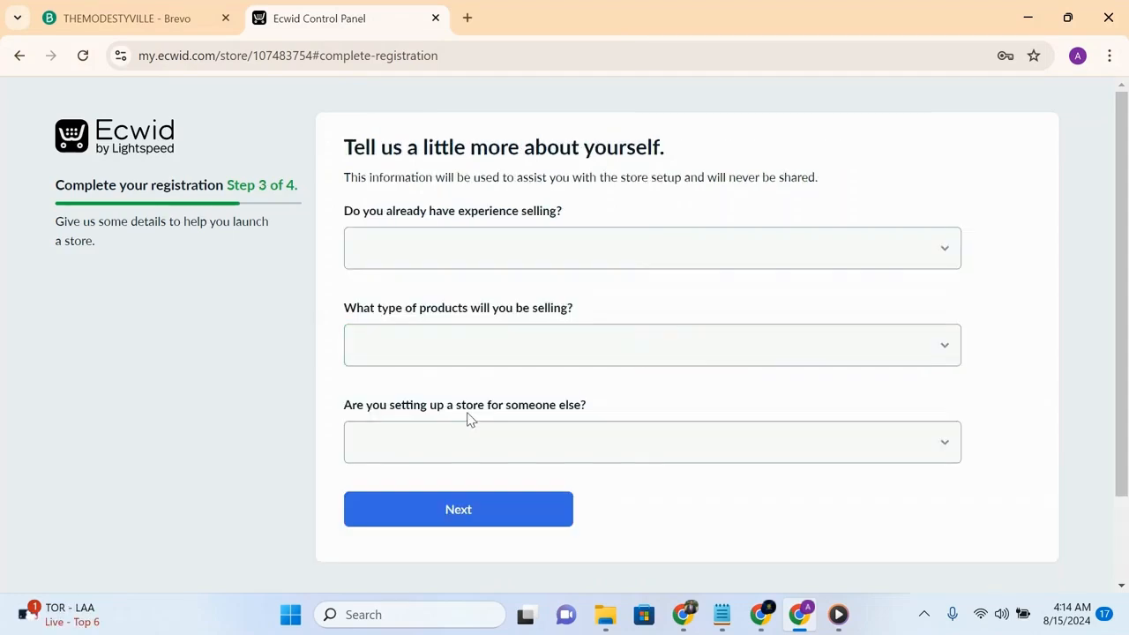
# - Answer the selling-experience question with "I'm just getting started"
pyautogui.click(457, 265)
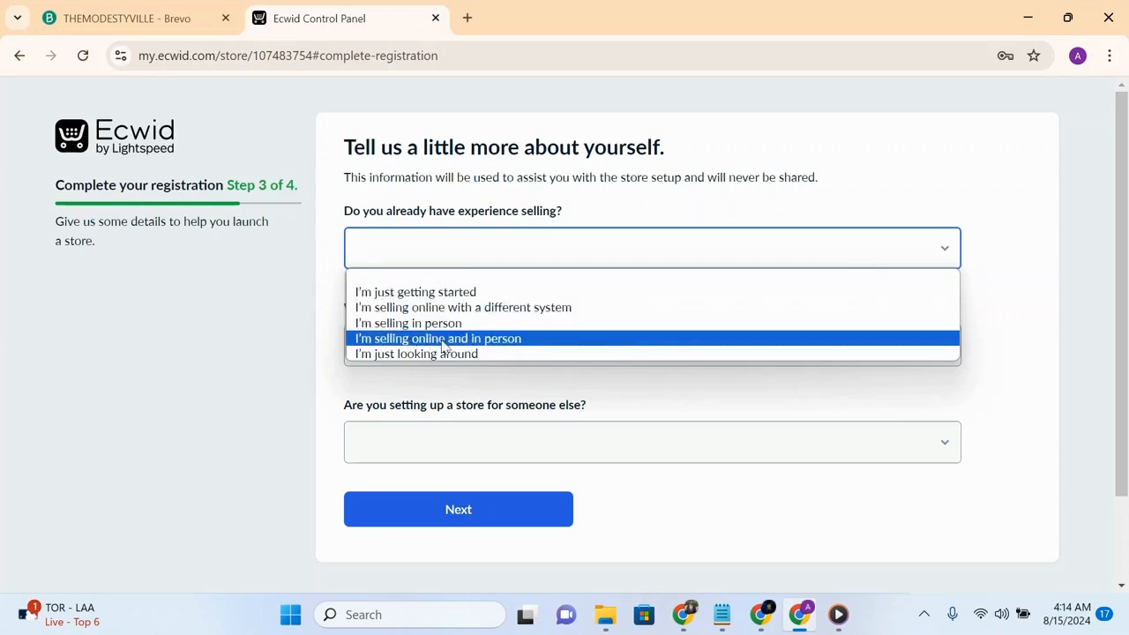
pyautogui.click(438, 295)
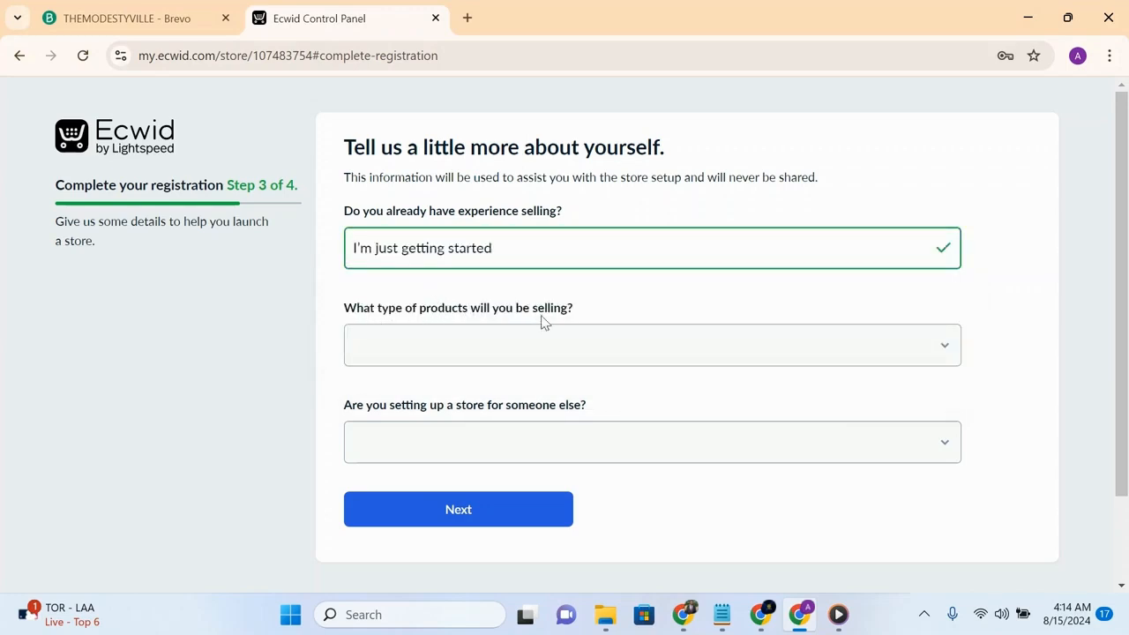
# - Choose Pet Care as the type of products to sell
pyautogui.click(542, 360)
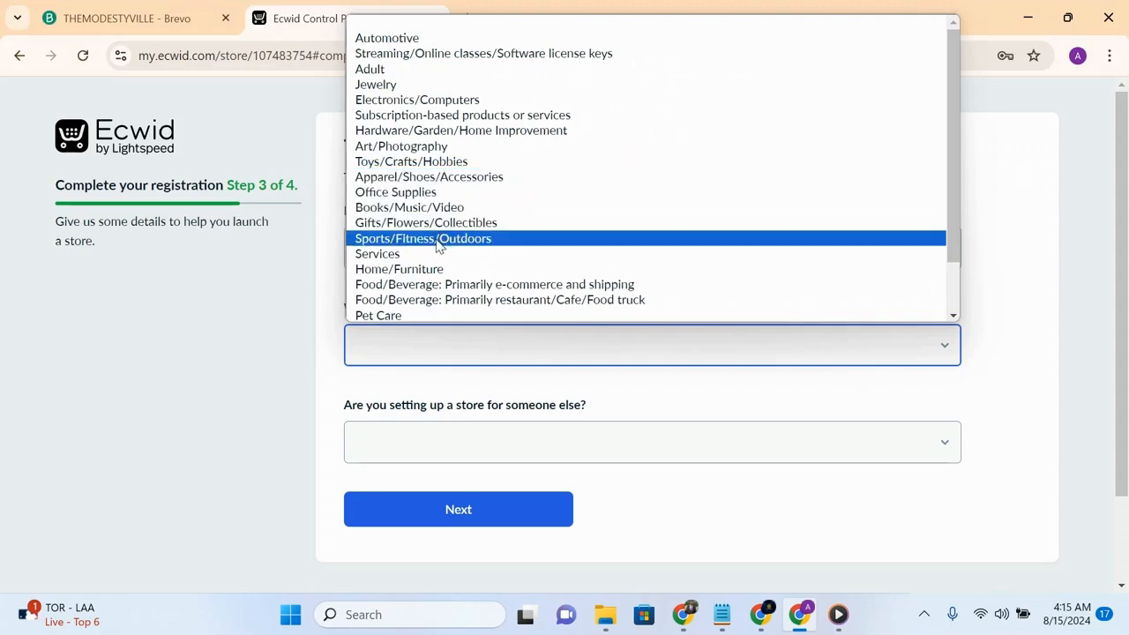
pyautogui.click(953, 316)
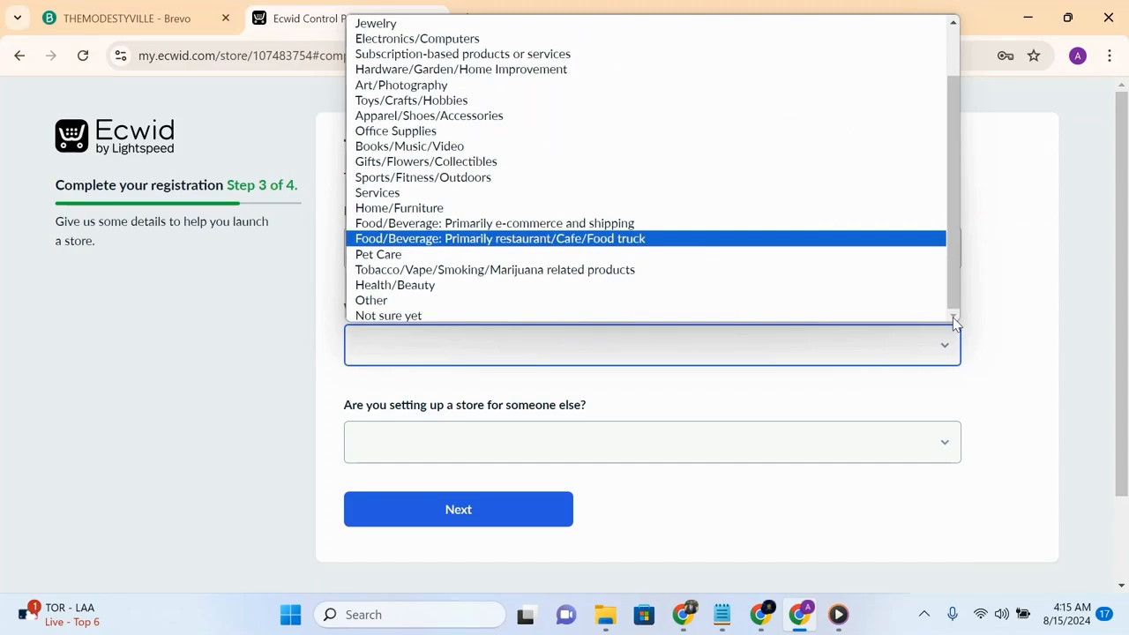
pyautogui.click(464, 254)
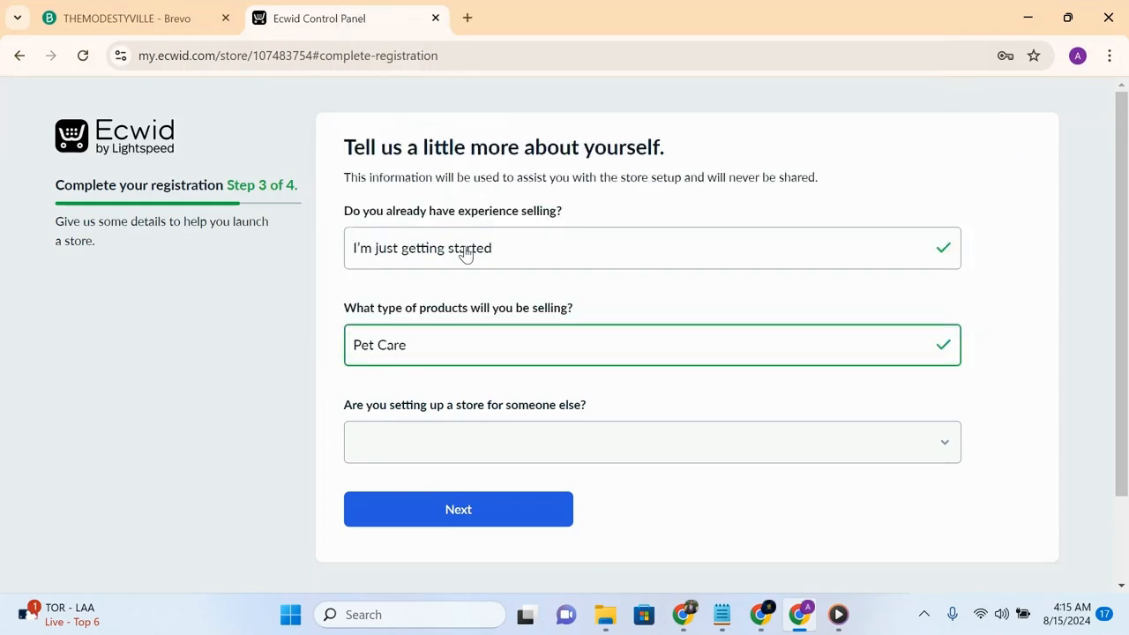
pyautogui.click(467, 252)
pyautogui.click(521, 247)
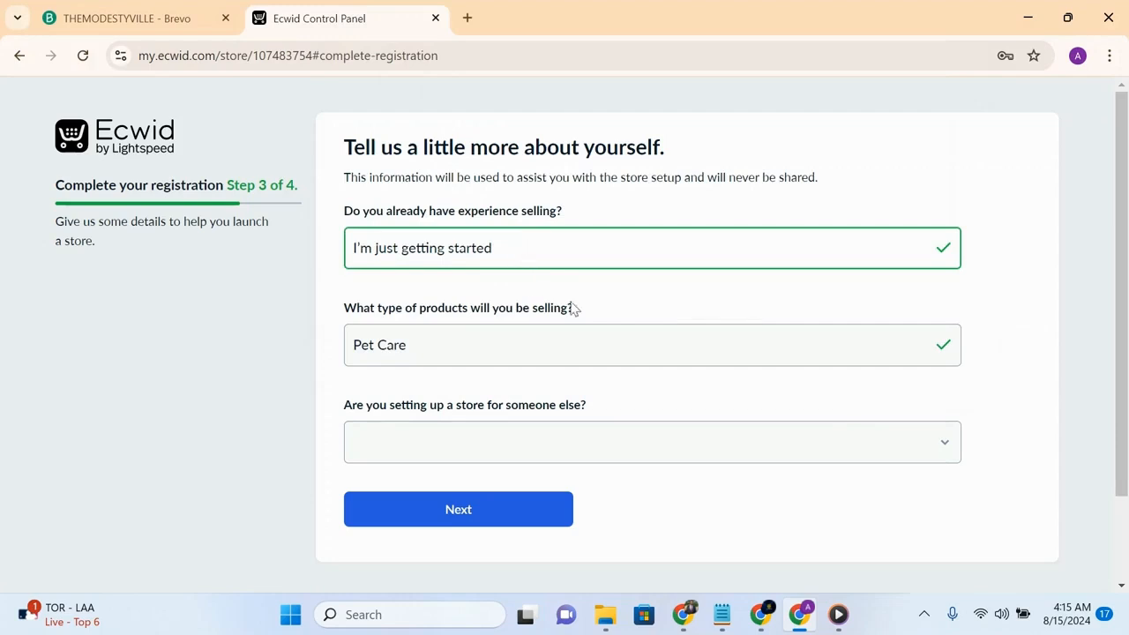
# - Review the Brevo form tab and the Google Sites home page in the other windows
pyautogui.click(923, 344)
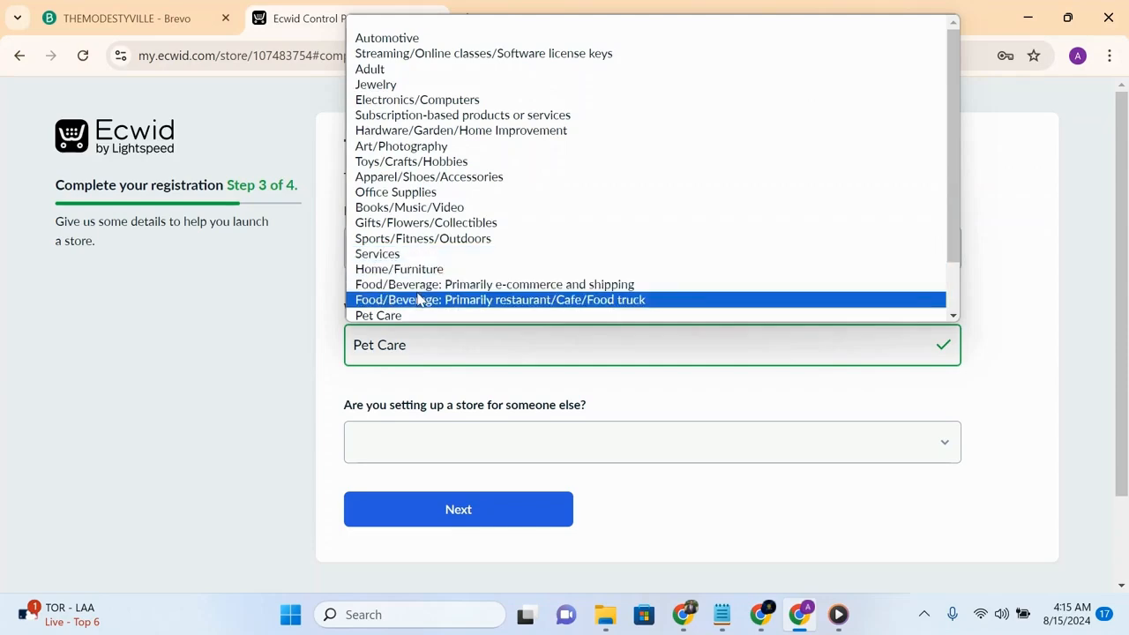
pyautogui.click(154, 16)
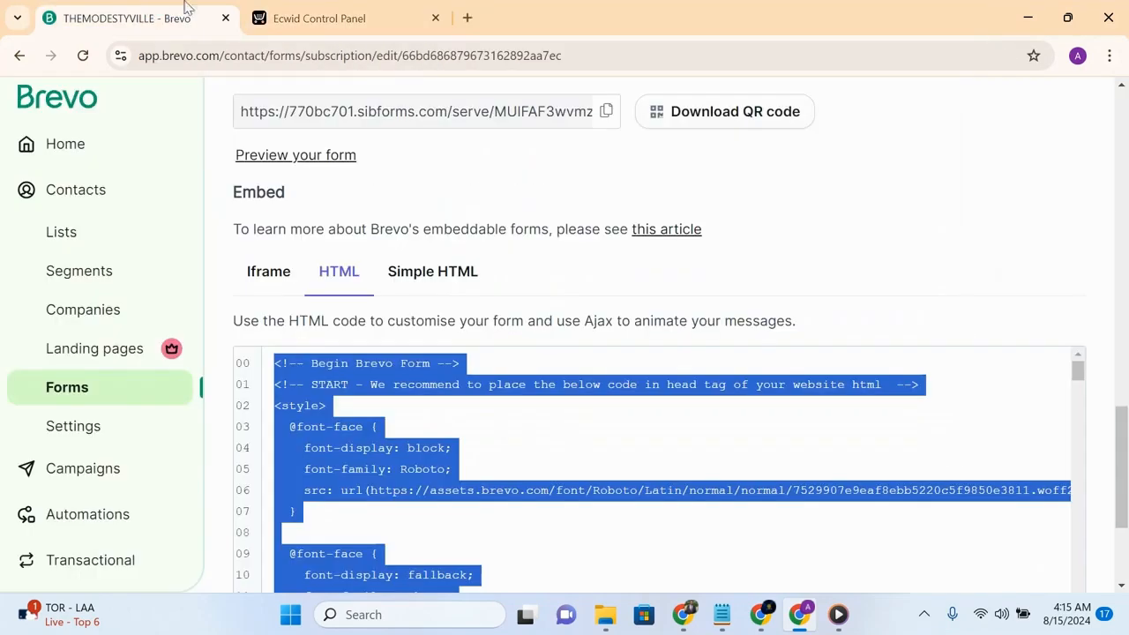
pyautogui.click(301, 11)
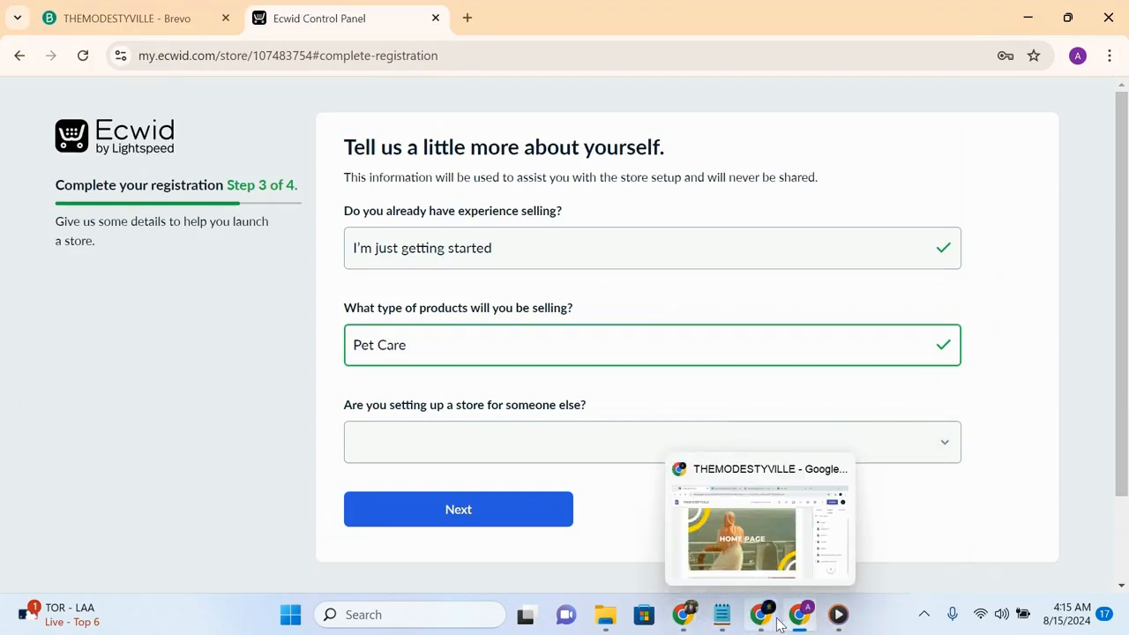
pyautogui.click(762, 578)
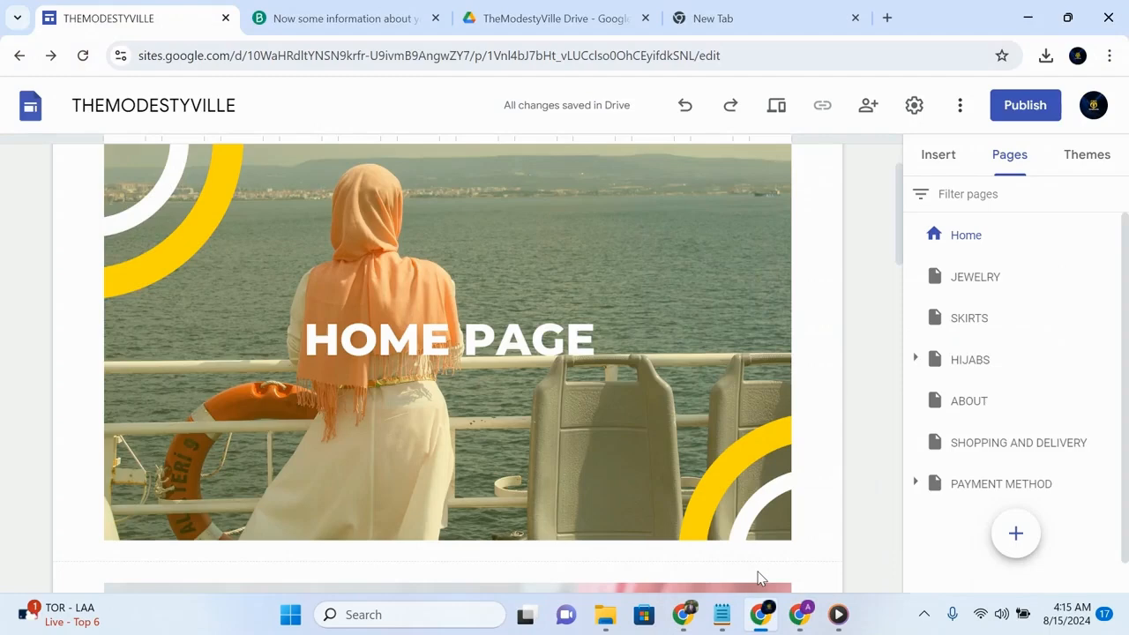
pyautogui.click(900, 274)
pyautogui.moveTo(898, 261); pyautogui.dragTo(891, 155)
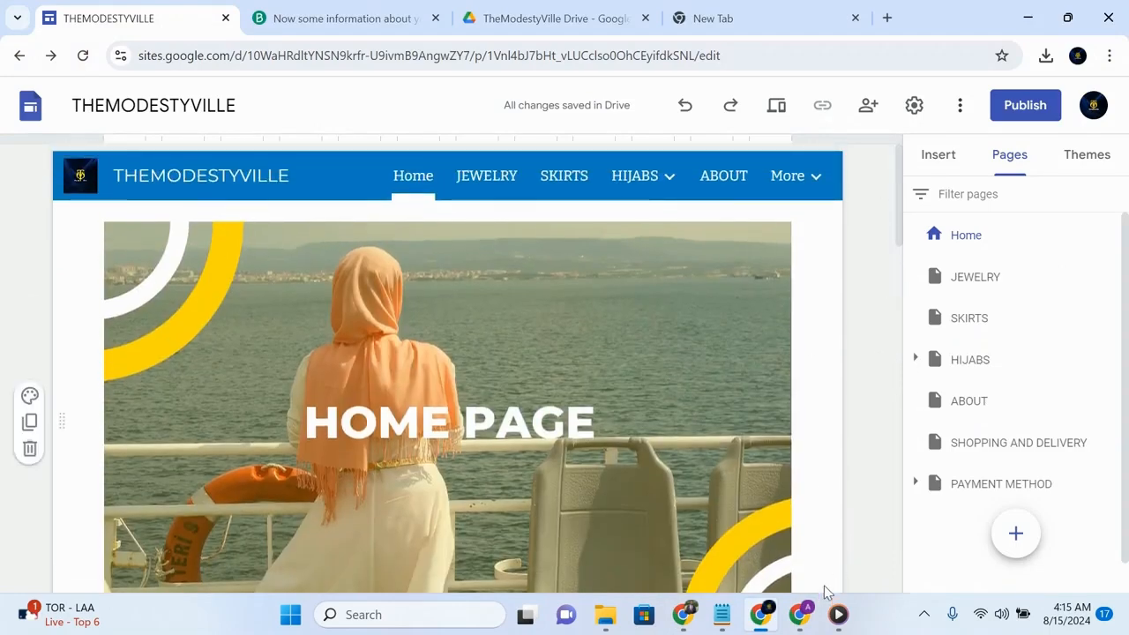
pyautogui.moveTo(811, 614)
pyautogui.click(811, 540)
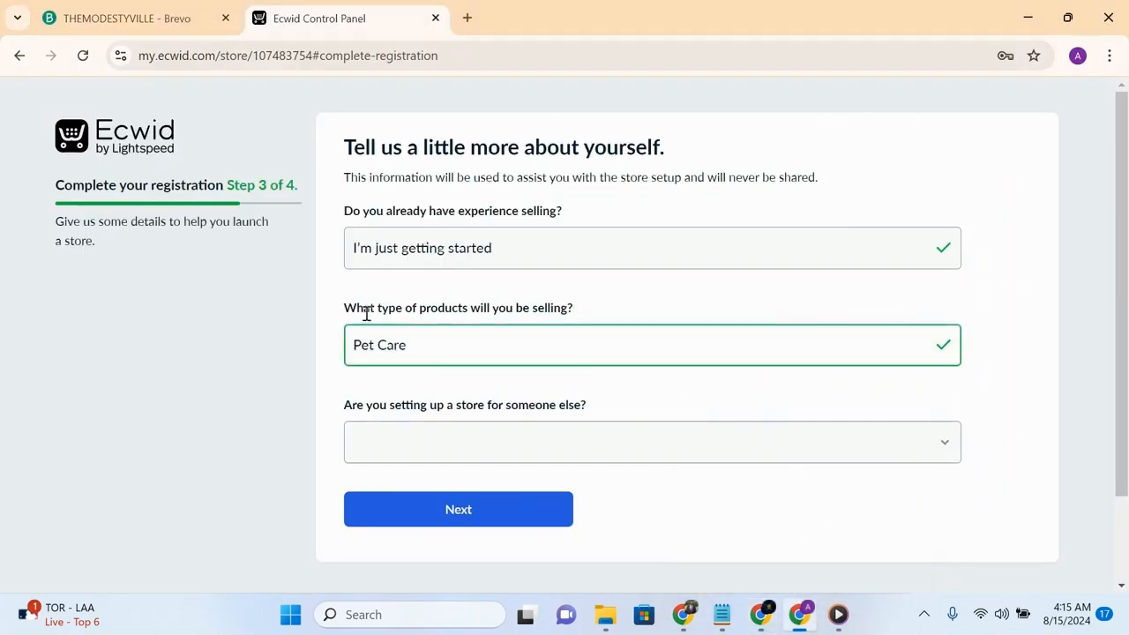
# - Change the type of products to sell to Jewelry
pyautogui.click(869, 328)
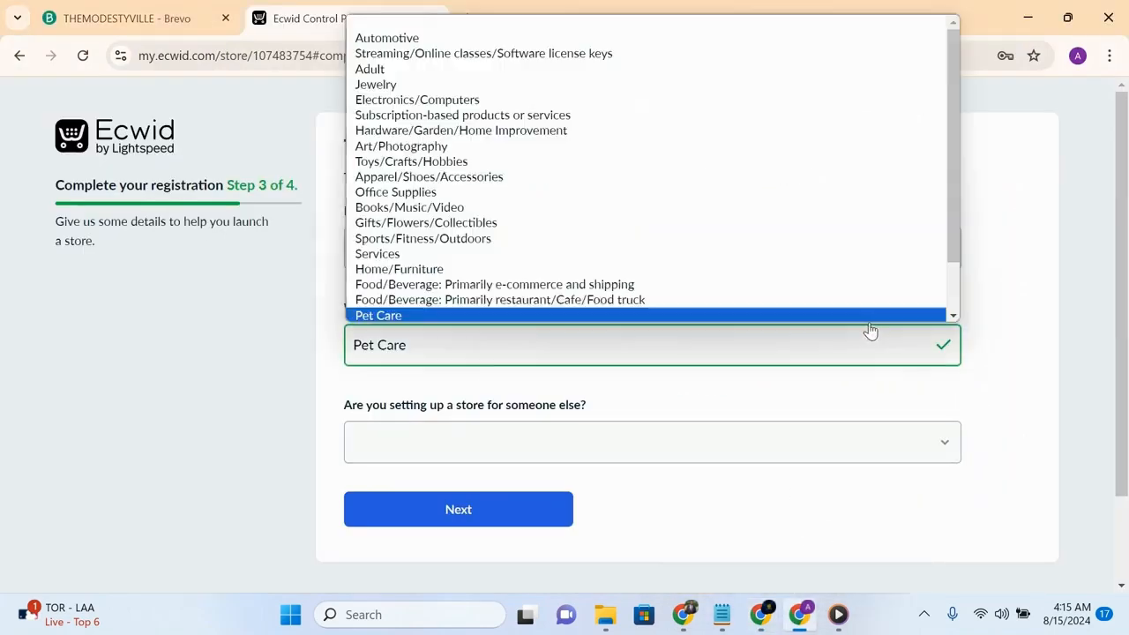
pyautogui.moveTo(952, 232)
pyautogui.mouseDown()
pyautogui.moveTo(948, 214)
pyautogui.moveTo(943, 289)
pyautogui.moveTo(927, 221)
pyautogui.mouseUp()
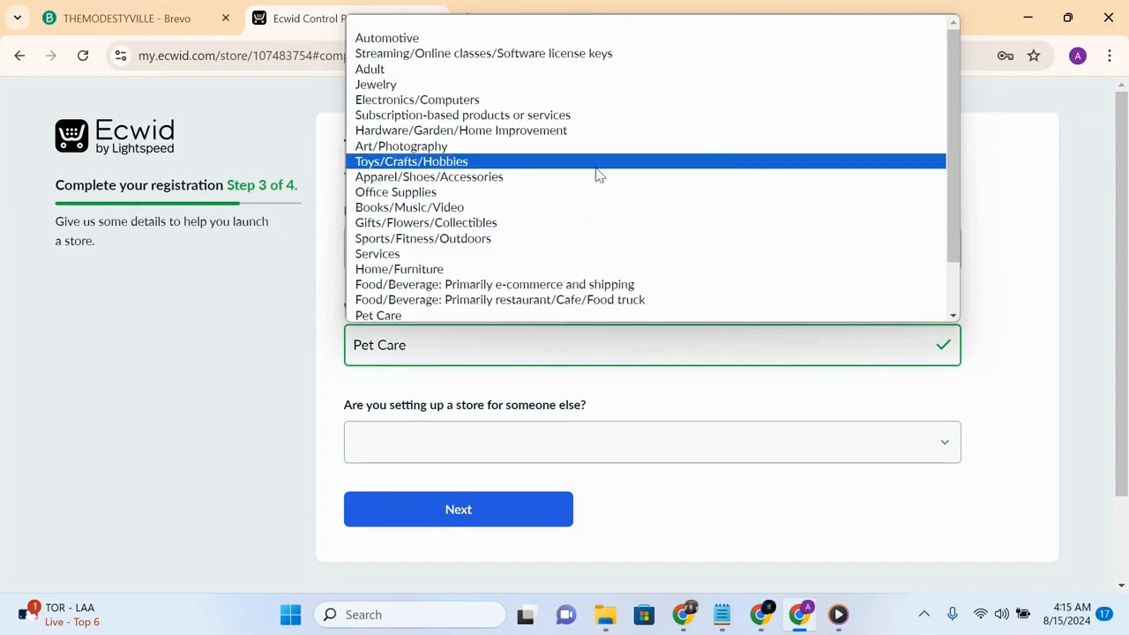
pyautogui.click(439, 86)
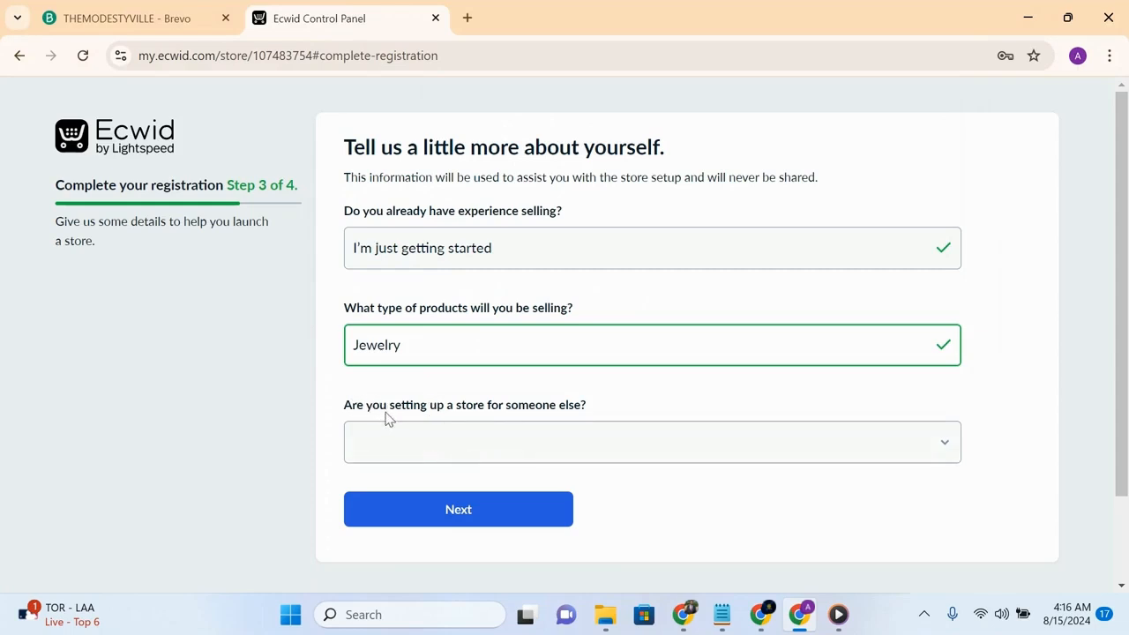
# - Answer No to setting up a store for someone else and continue to the last step
pyautogui.click(570, 447)
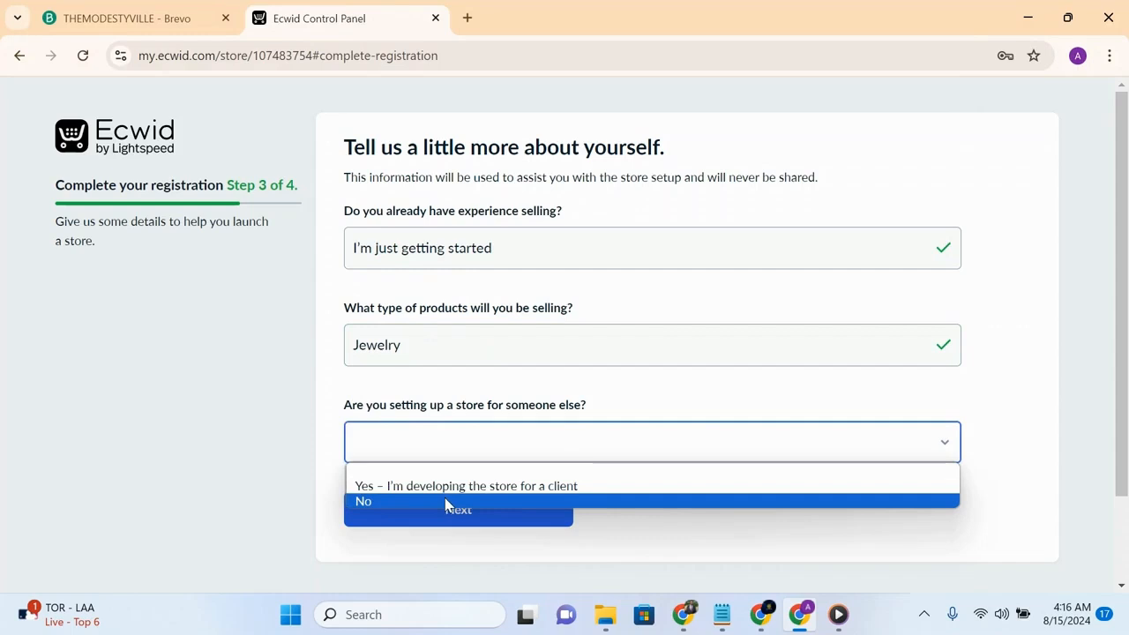
pyautogui.click(397, 503)
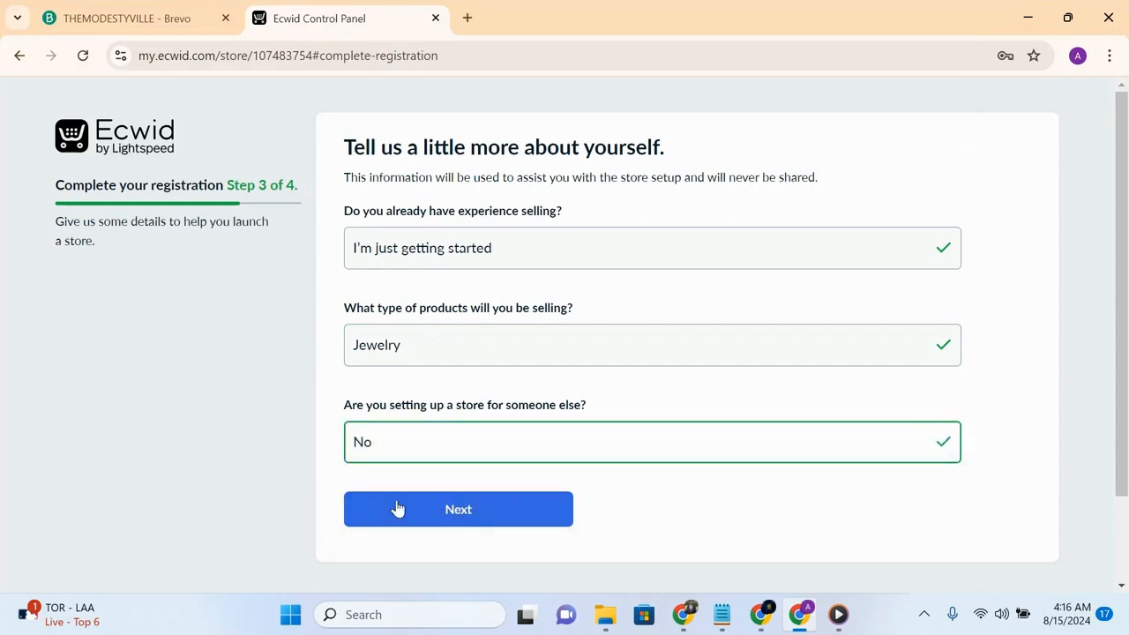
pyautogui.click(434, 513)
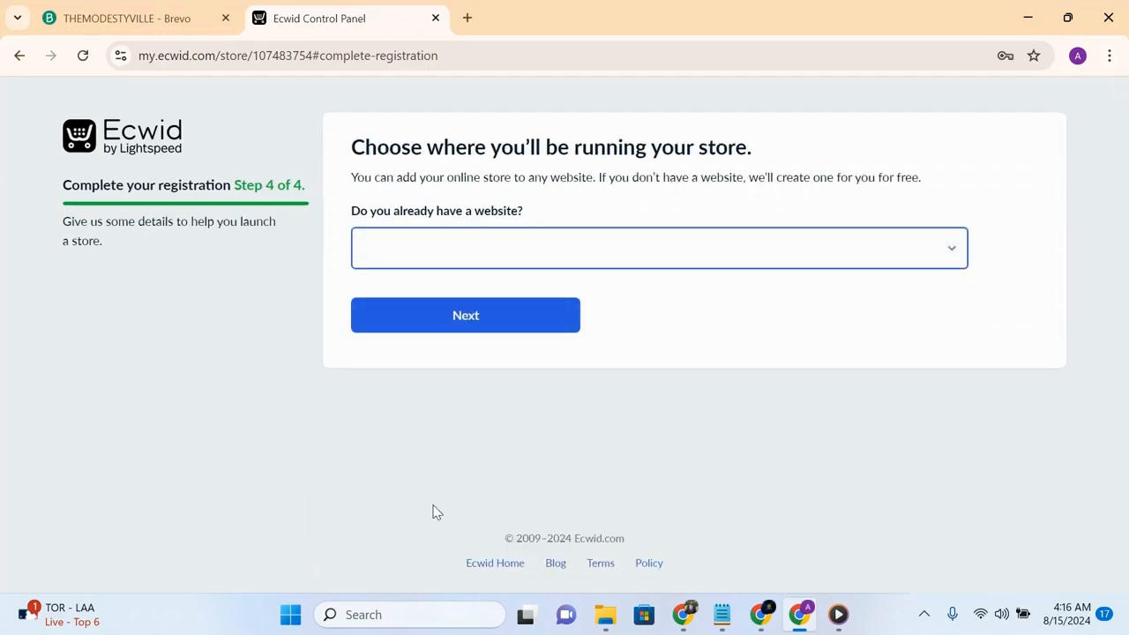
# - Indicate Yes for already having a website
pyautogui.click(507, 251)
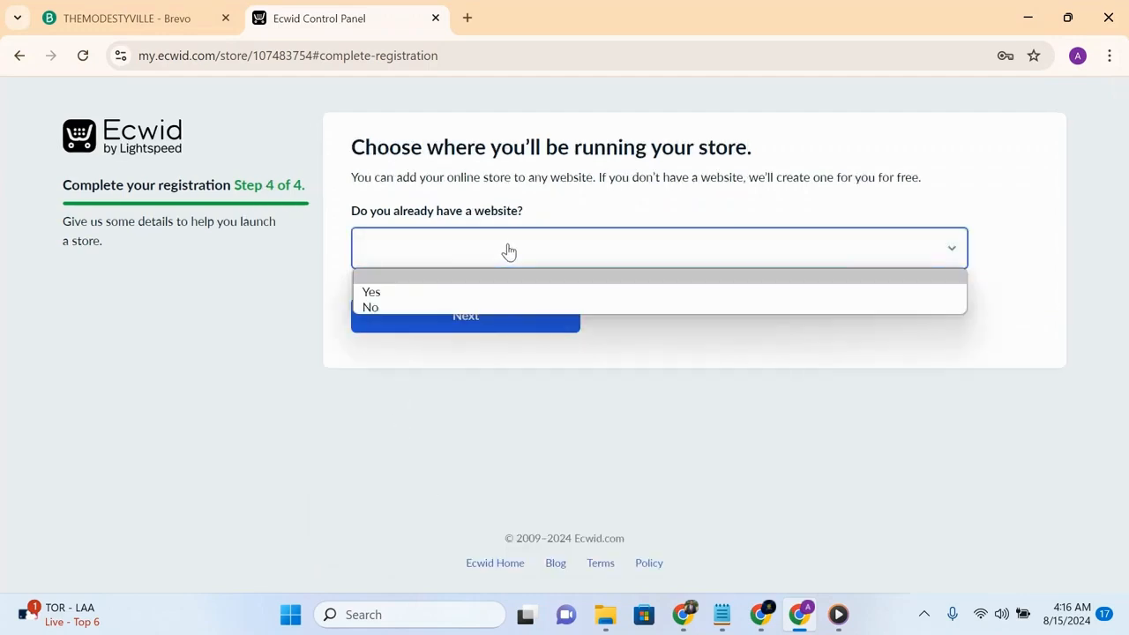
pyautogui.click(463, 292)
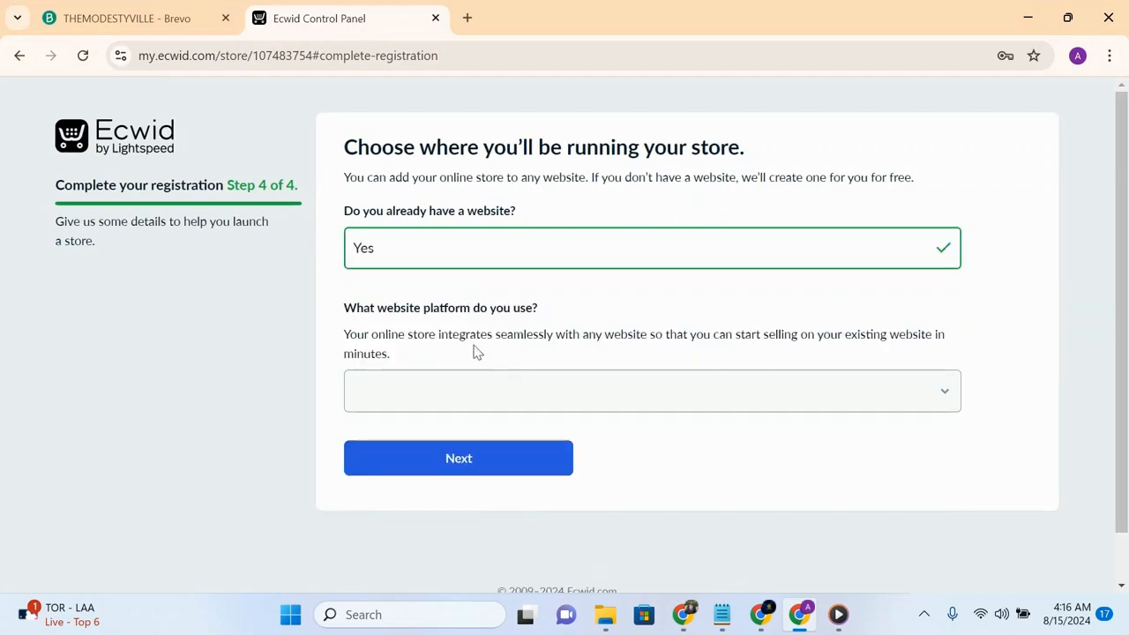
# - Choose Other as the website platform, specify googlesite.com as the platform, and continue
pyautogui.click(567, 396)
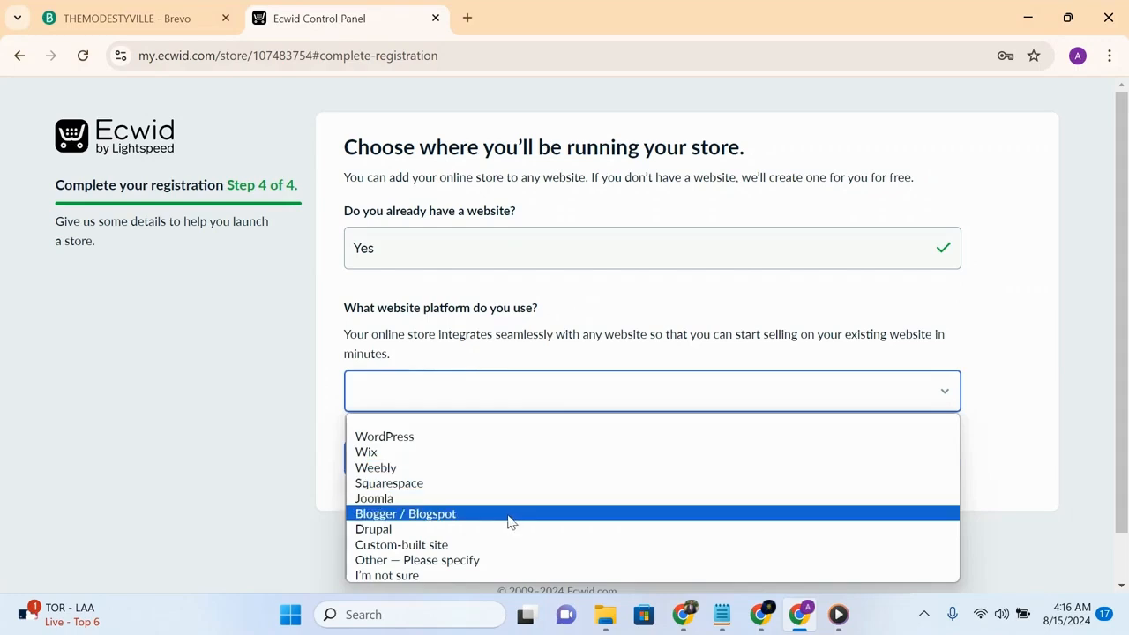
pyautogui.click(427, 565)
pyautogui.click(467, 492)
pyautogui.write('googlesite.com')
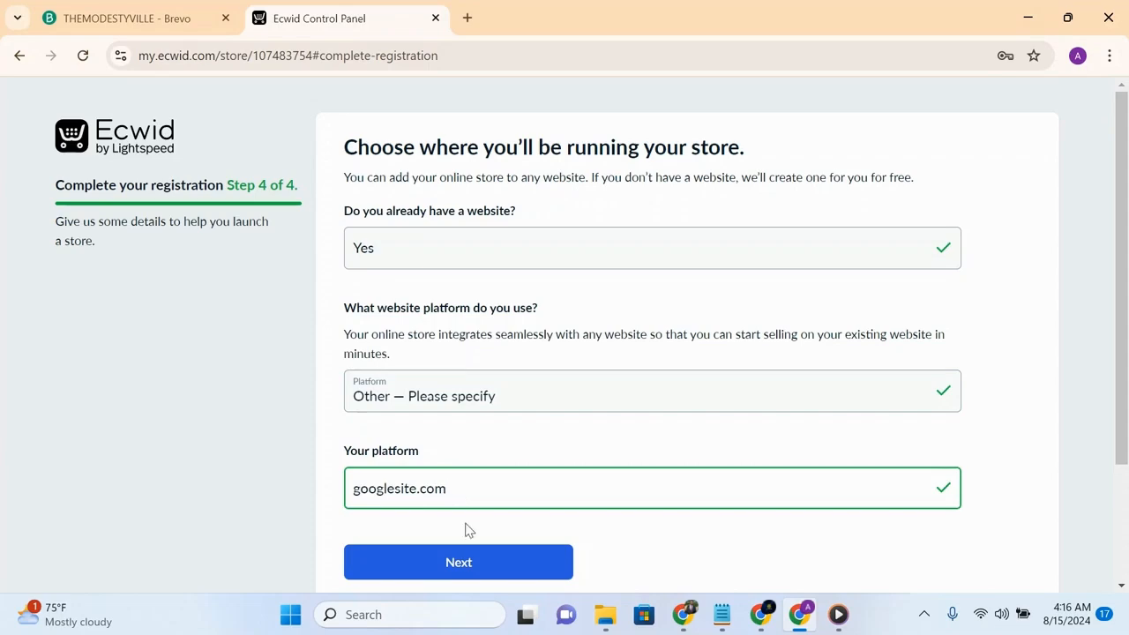
pyautogui.click(464, 562)
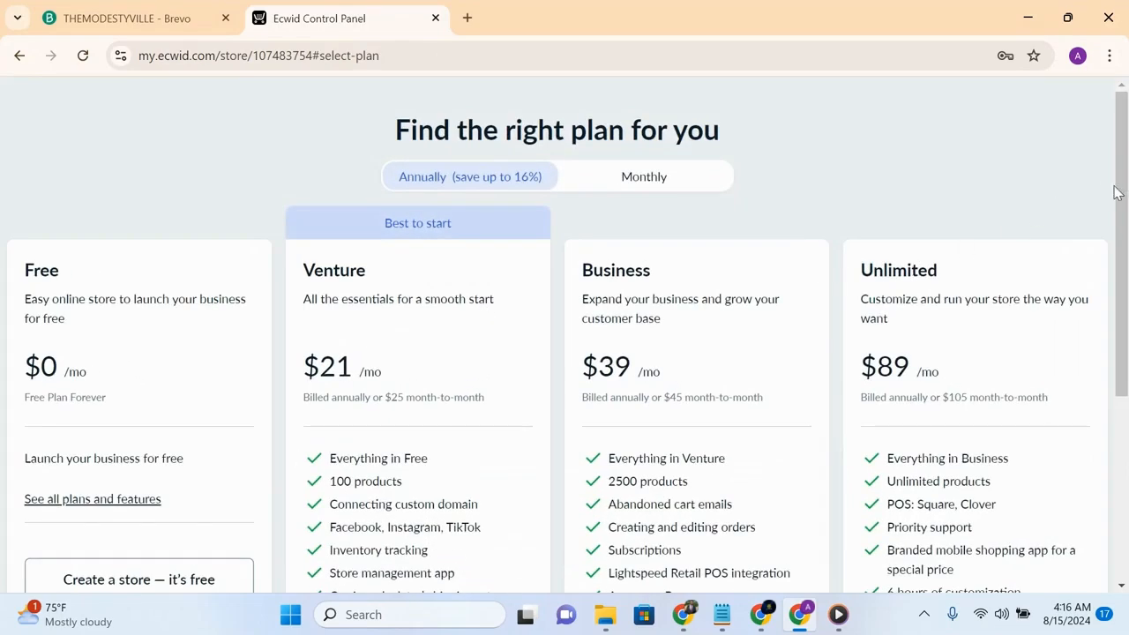
# - Open the full list of plans and features from the Free plan
pyautogui.moveTo(1121, 188); pyautogui.dragTo(1128, 242)
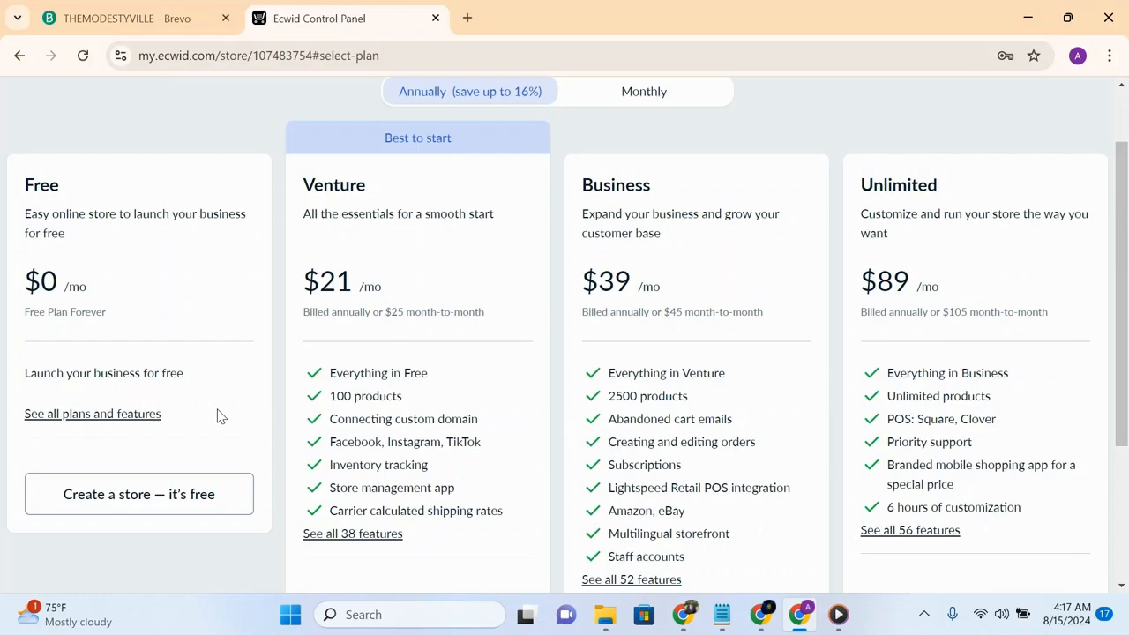
pyautogui.click(51, 418)
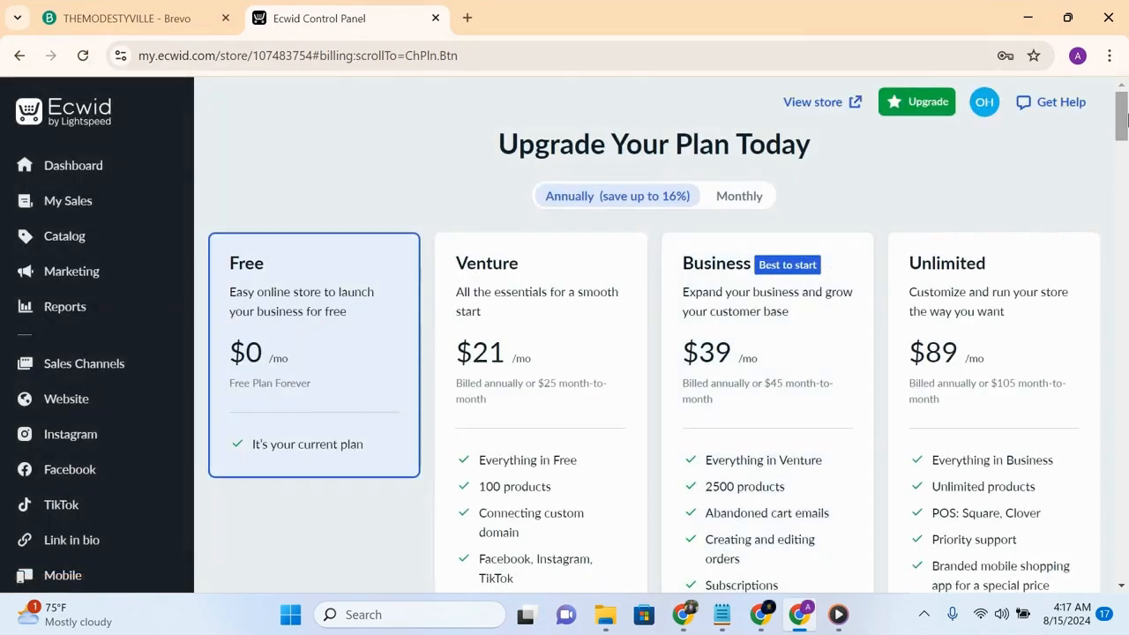
# - Go to the store's Dashboard
pyautogui.moveTo(1125, 121)
pyautogui.mouseDown()
pyautogui.moveTo(1125, 188)
pyautogui.moveTo(1125, 123)
pyautogui.mouseUp()
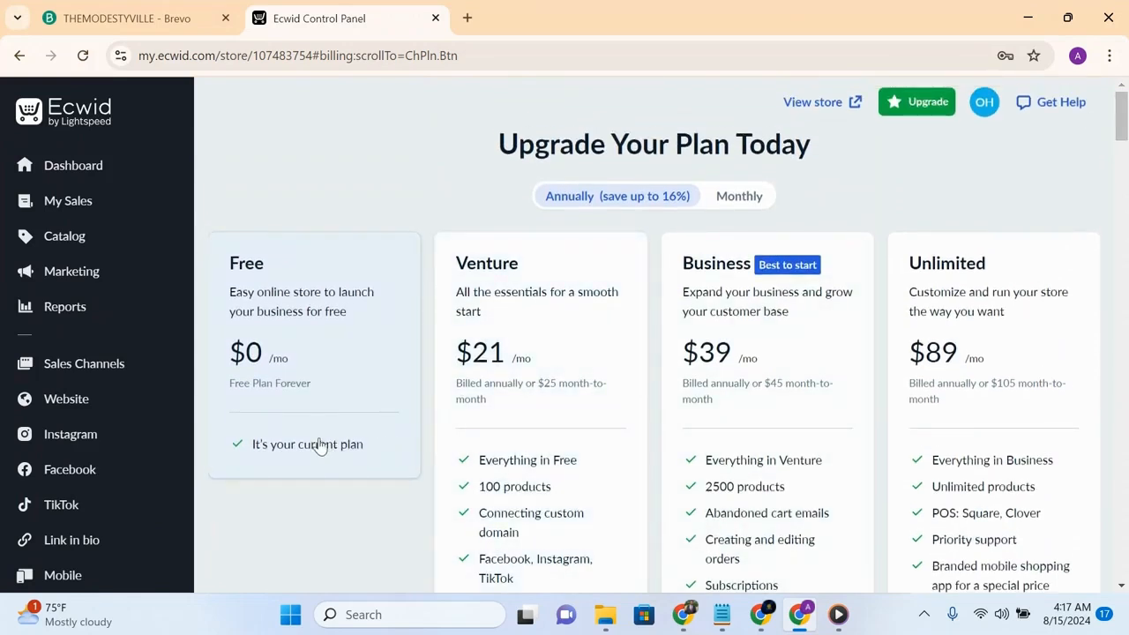
pyautogui.moveTo(133, 228)
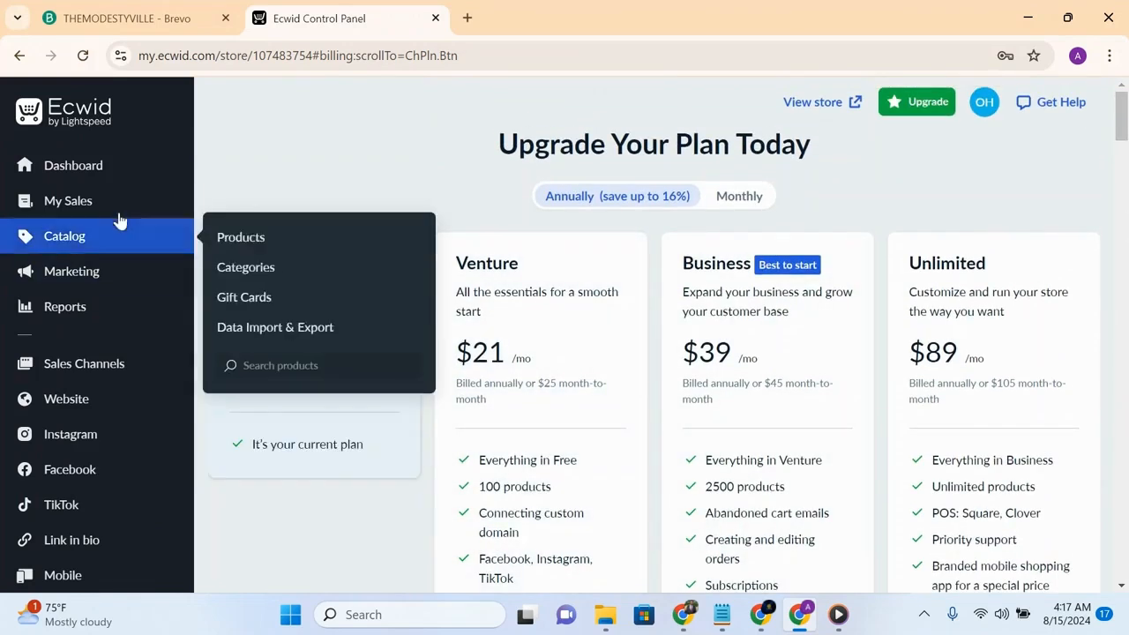
pyautogui.click(104, 170)
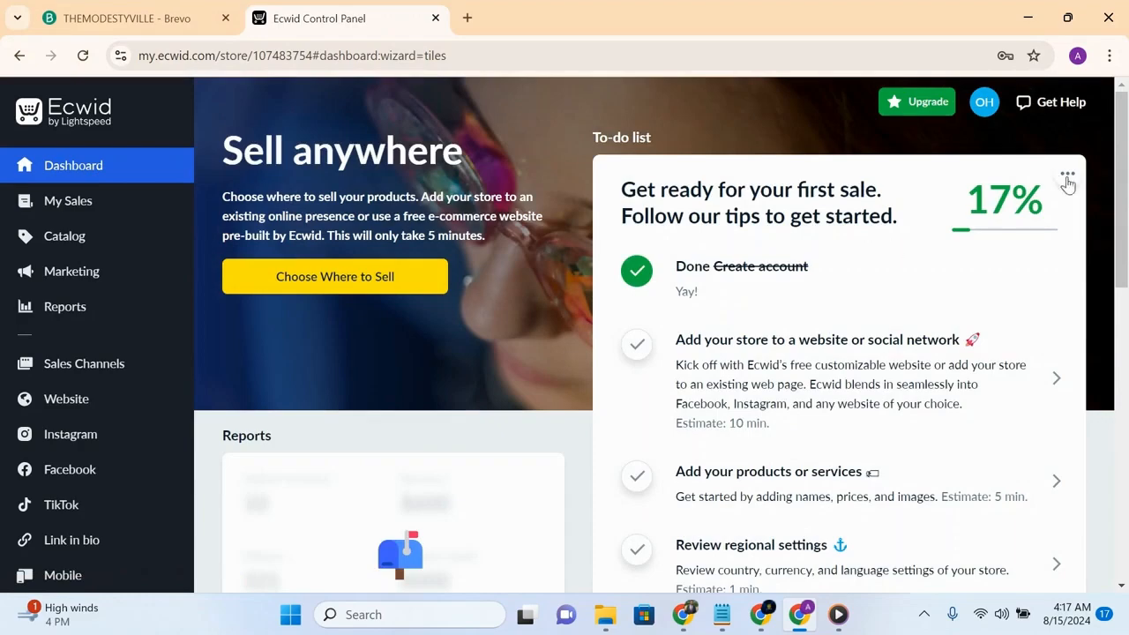
# - Open the store's General settings after reviewing the dashboard to-do list
pyautogui.moveTo(1118, 198); pyautogui.dragTo(1126, 332)
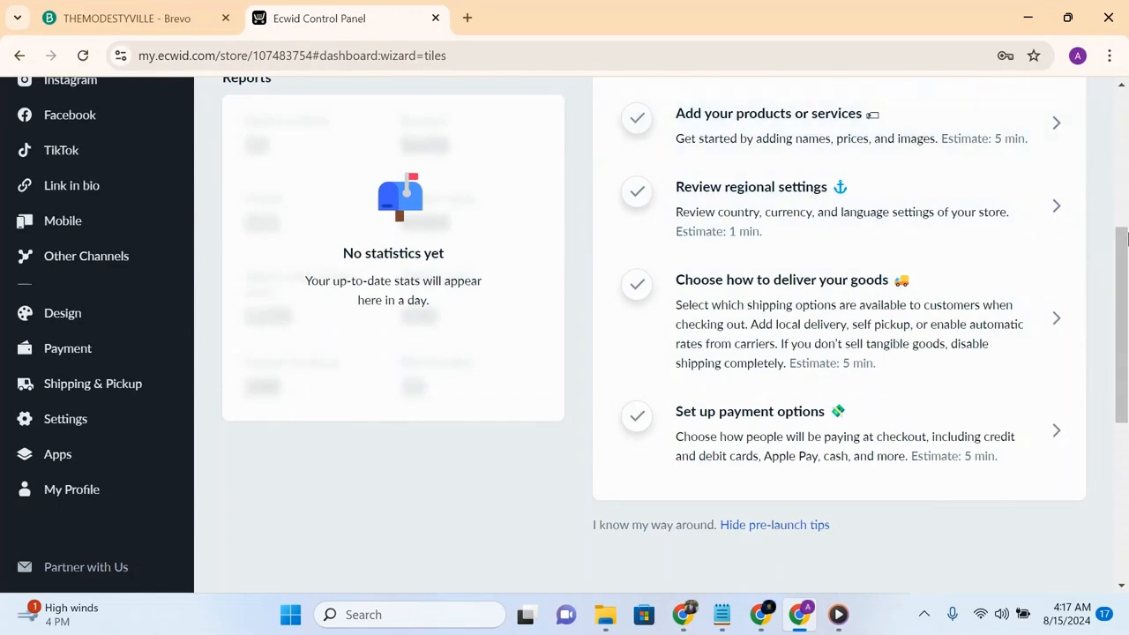
pyautogui.moveTo(1126, 268); pyautogui.dragTo(1090, 176)
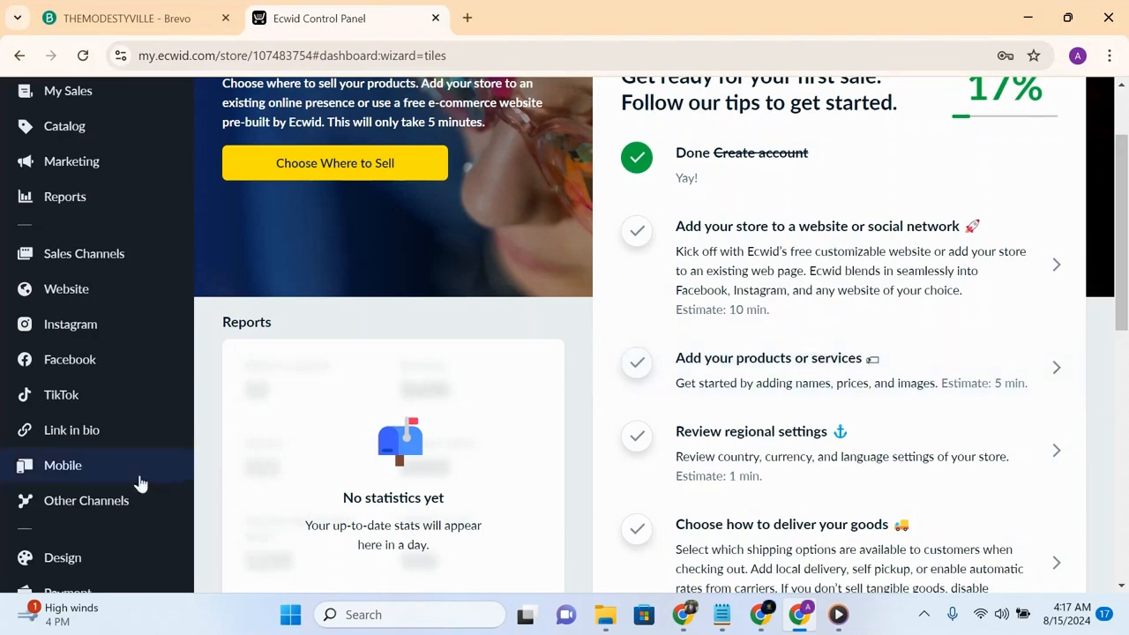
pyautogui.moveTo(181, 150)
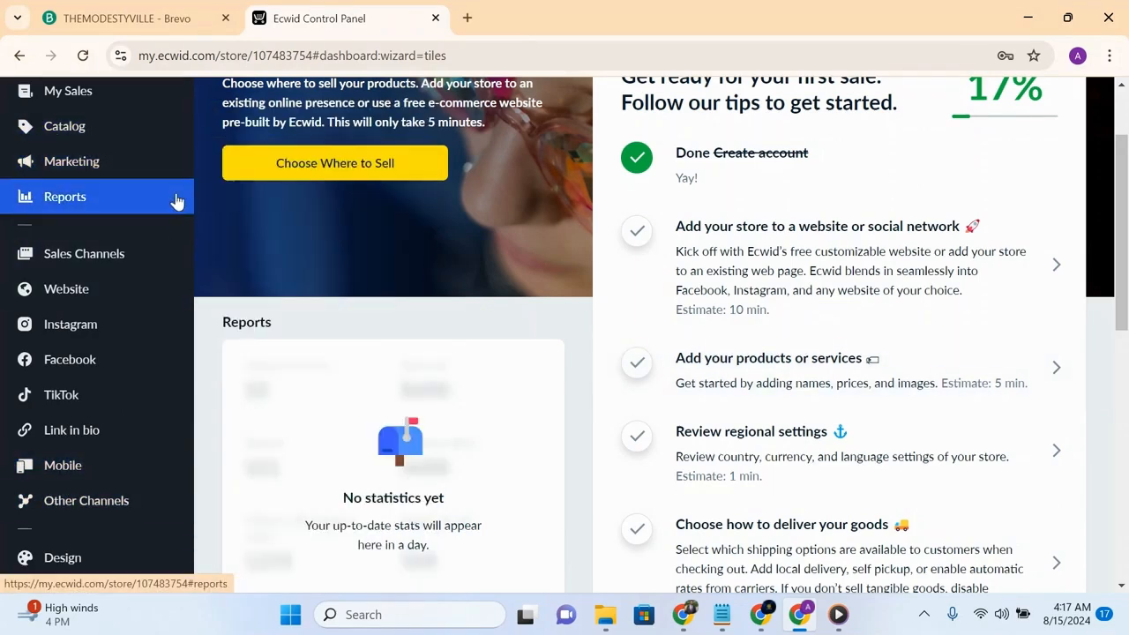
pyautogui.scroll(-2, 176, 202)
pyautogui.scroll(-2, 177, 202)
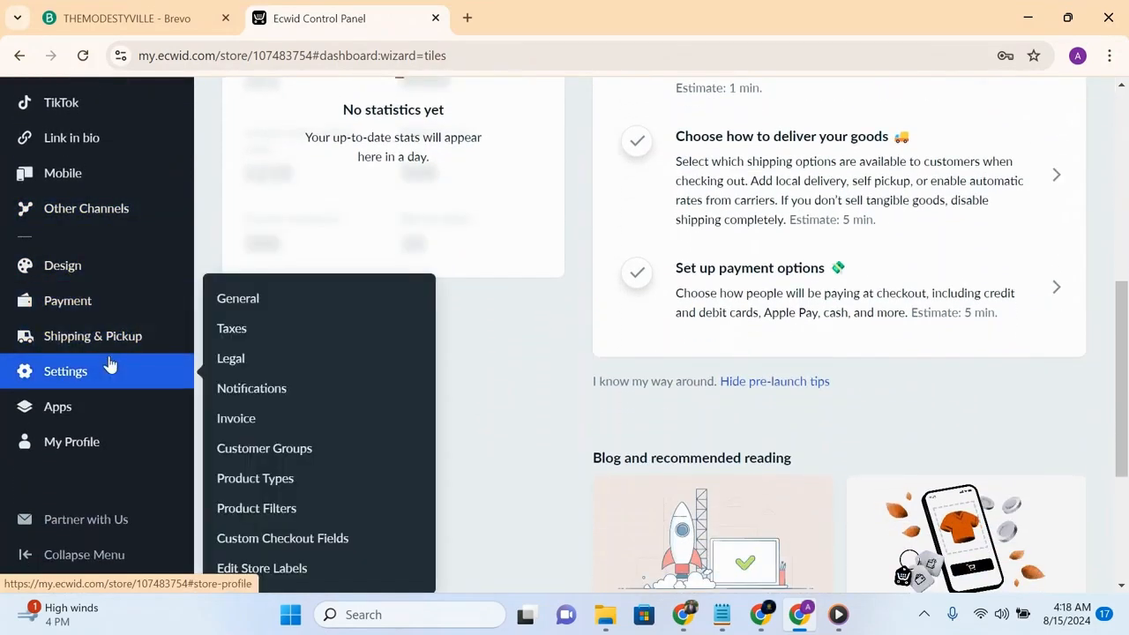
pyautogui.click(109, 367)
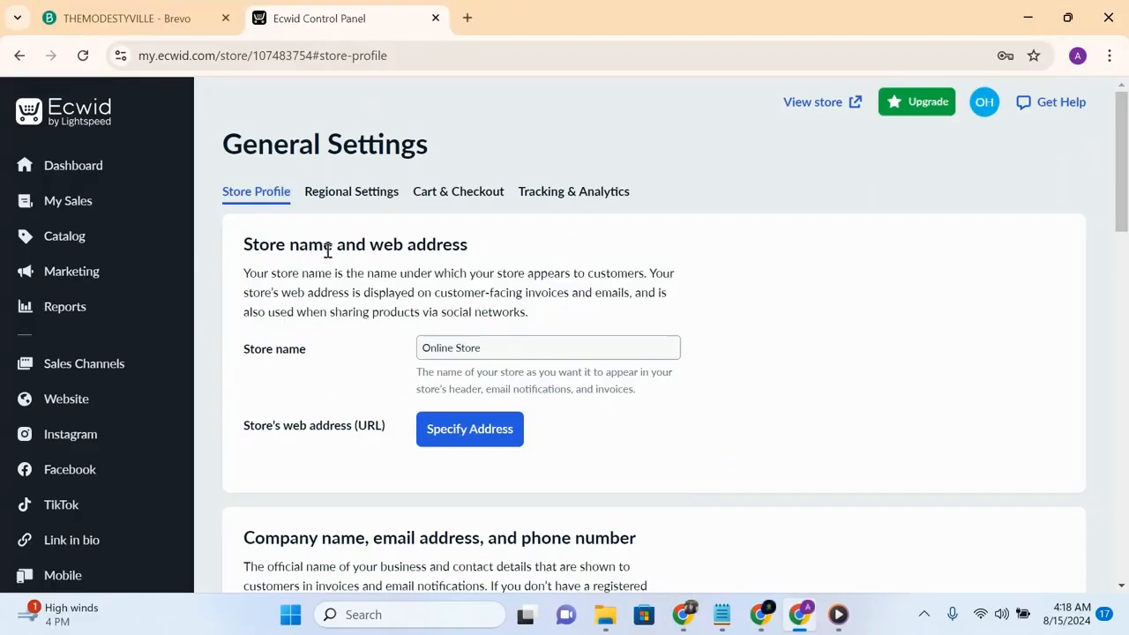
# - Rename the store THEMODESTYVILLE and briefly view the store web address options before returning
pyautogui.click(450, 346)
pyautogui.tripleClick(450, 347)
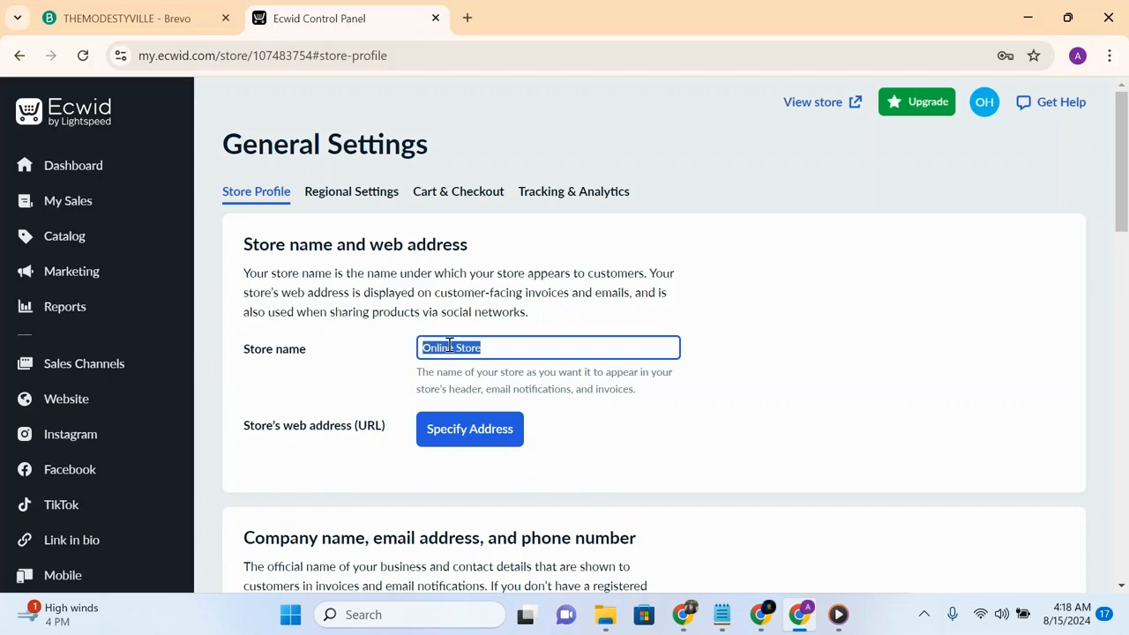
pyautogui.write('the')
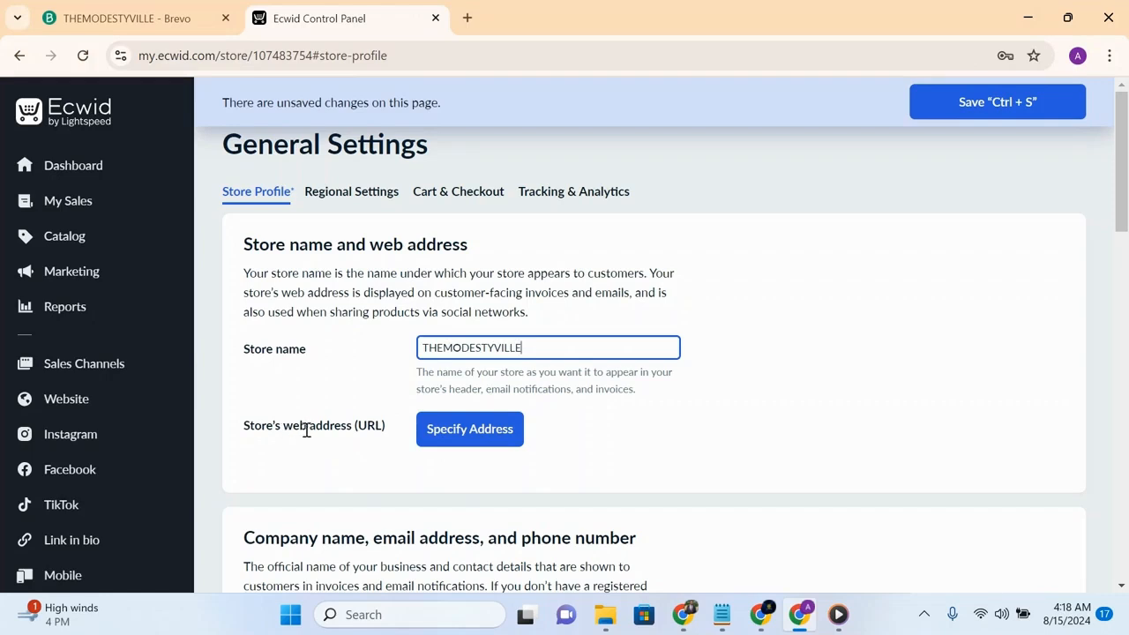
pyautogui.click(470, 432)
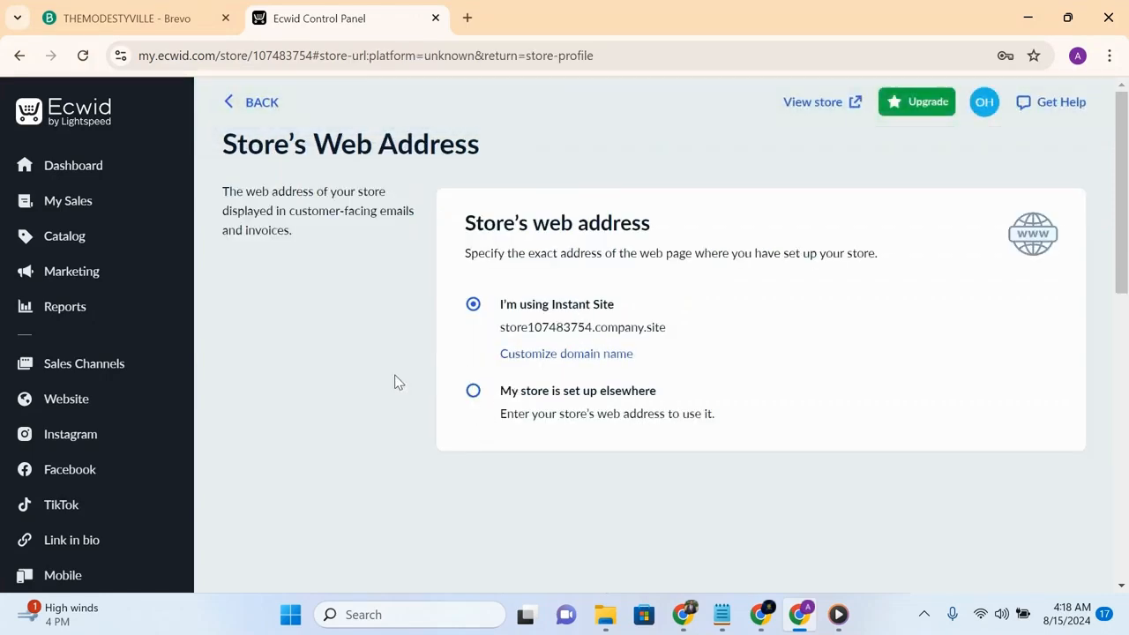
pyautogui.click(229, 106)
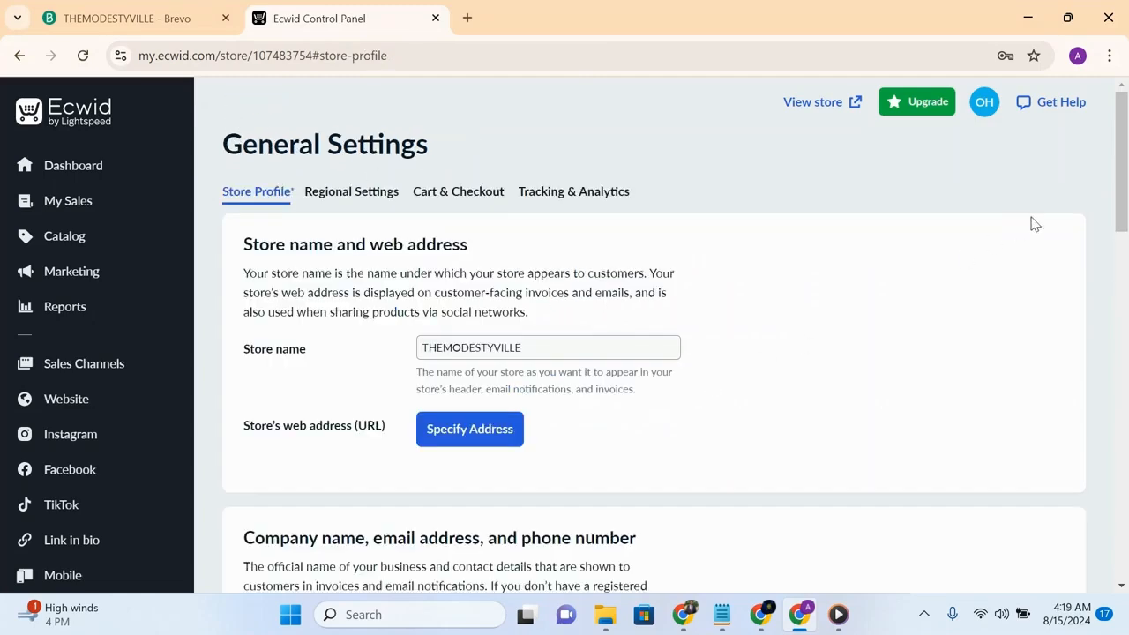
# - Fill in the company name as Themodestyville using the saved autofill entry
pyautogui.moveTo(1118, 189); pyautogui.dragTo(1124, 255)
pyautogui.scroll(-2, 643, 250)
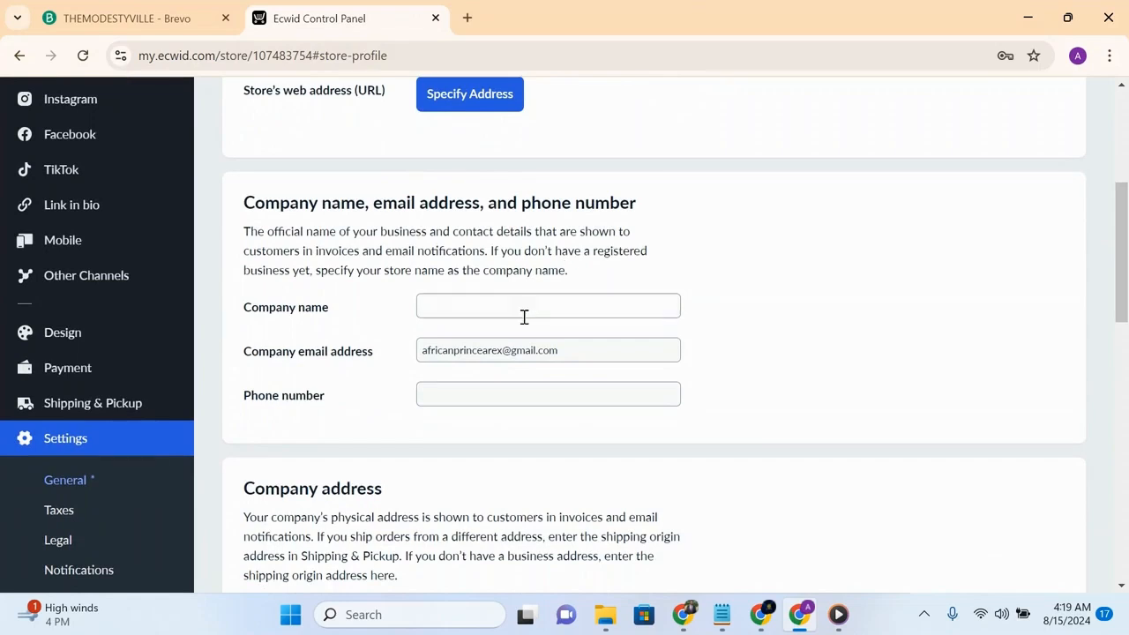
pyautogui.click(527, 310)
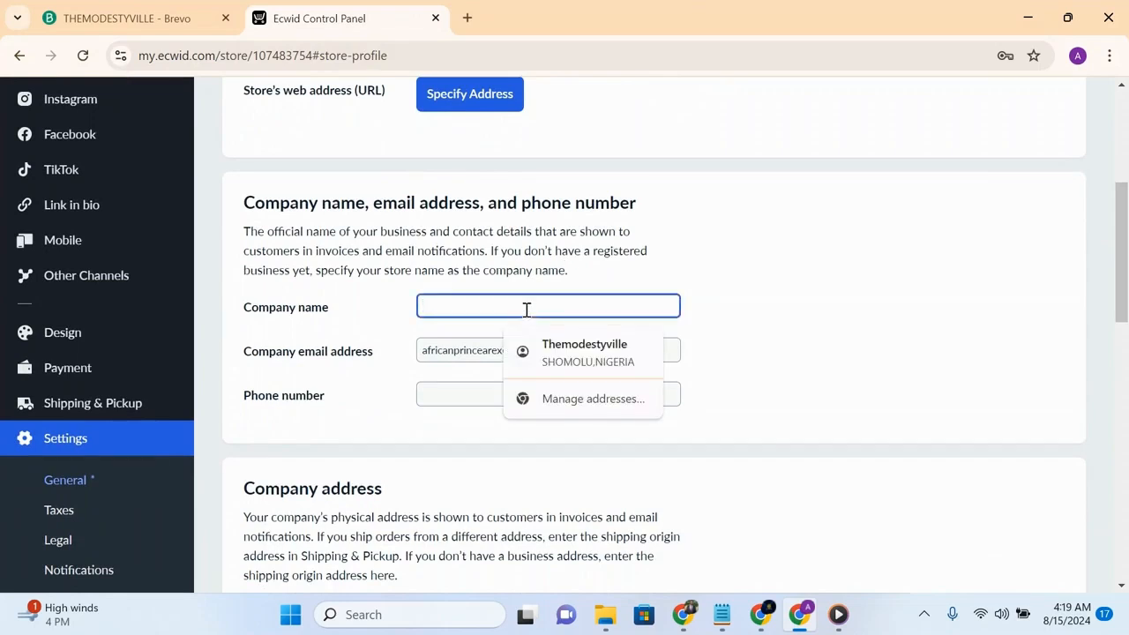
pyautogui.click(565, 343)
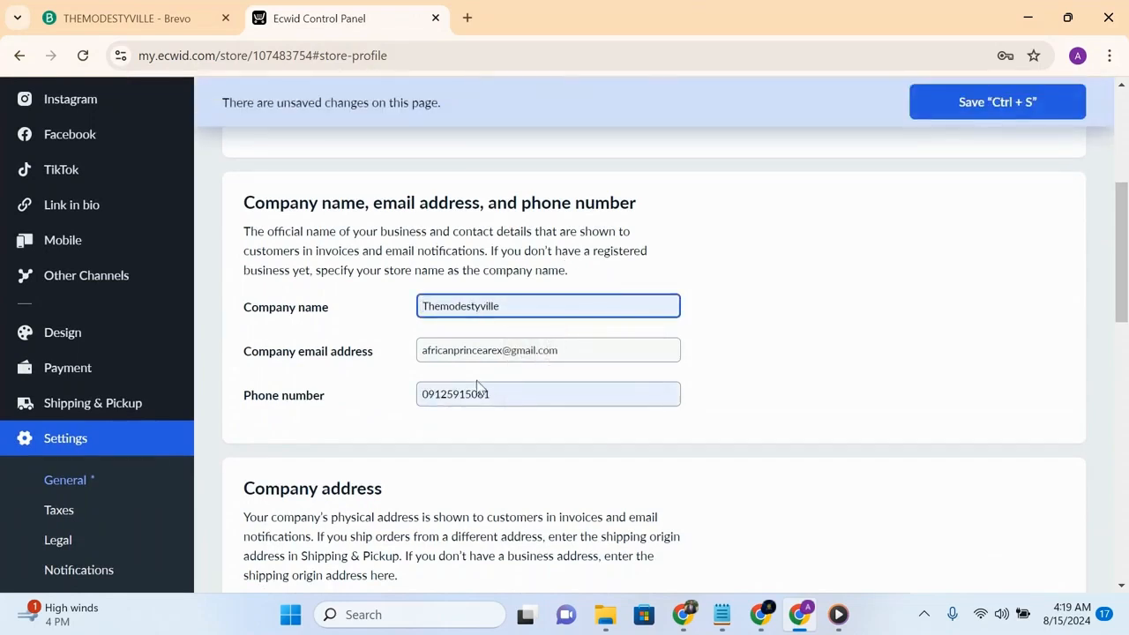
# - Clear the phone number field
pyautogui.click(510, 394)
pyautogui.press('BackSpace')
pyautogui.press('BackSpace')
pyautogui.press('BackSpace')
pyautogui.press('BackSpace')
pyautogui.press('BackSpace')
pyautogui.press('BackSpace')
pyautogui.press('BackSpace')
pyautogui.press('BackSpace')
pyautogui.press('BackSpace')
pyautogui.press('BackSpace')
pyautogui.press('BackSpace')
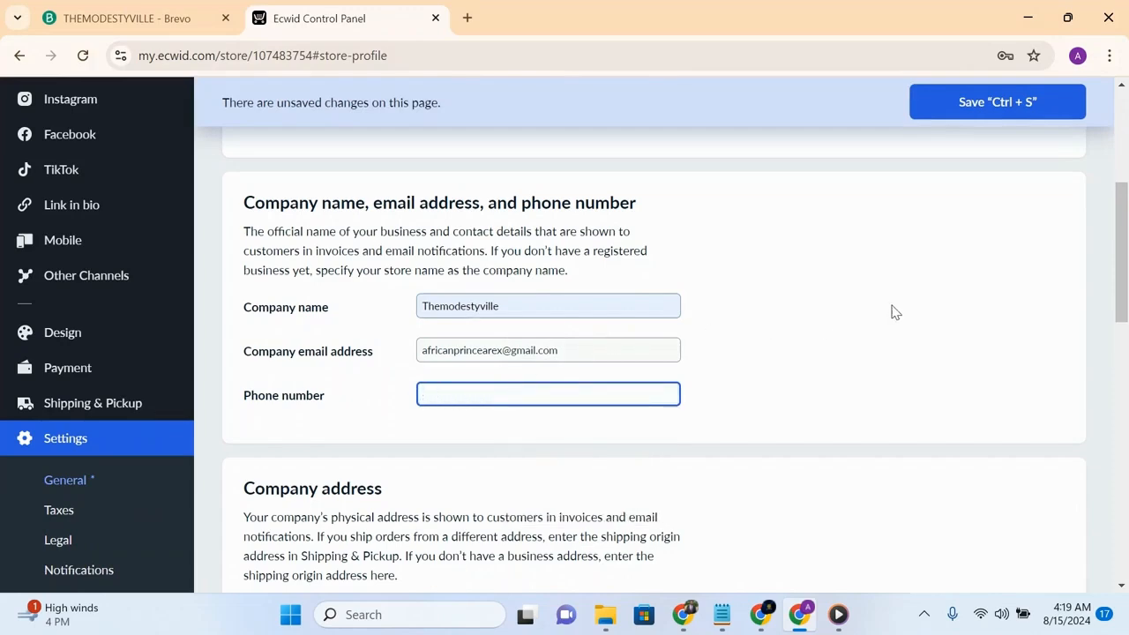
# - Correct the zip/postal code in the company address to 100001 and save the store profile
pyautogui.moveTo(1114, 296); pyautogui.dragTo(1125, 417)
pyautogui.scroll(-4, 385, 326)
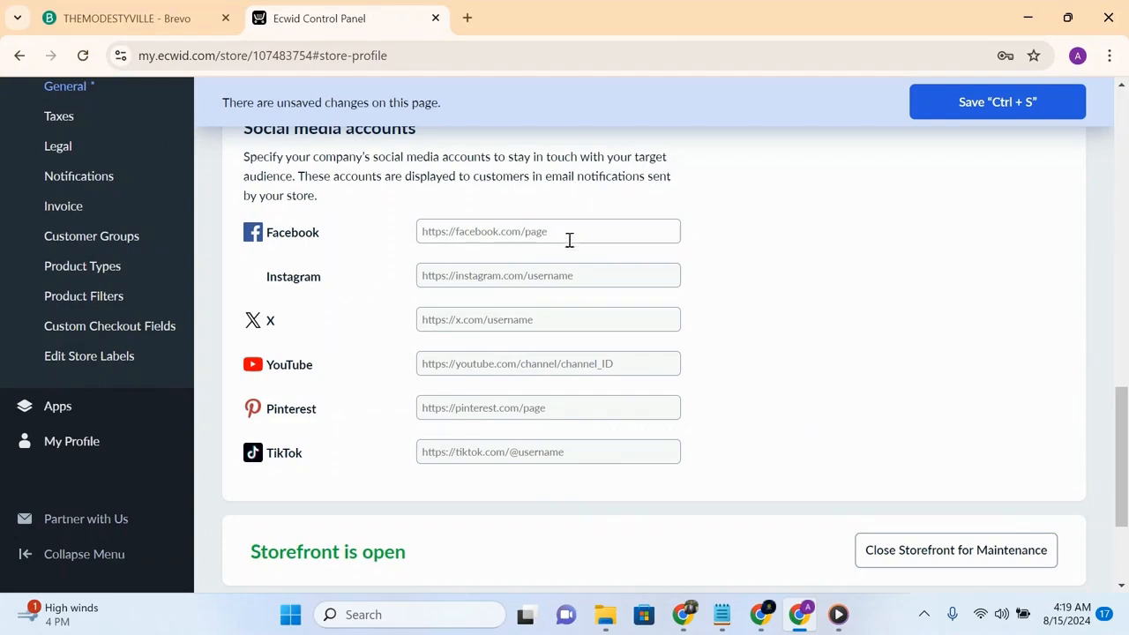
pyautogui.moveTo(1121, 448); pyautogui.dragTo(1082, 110)
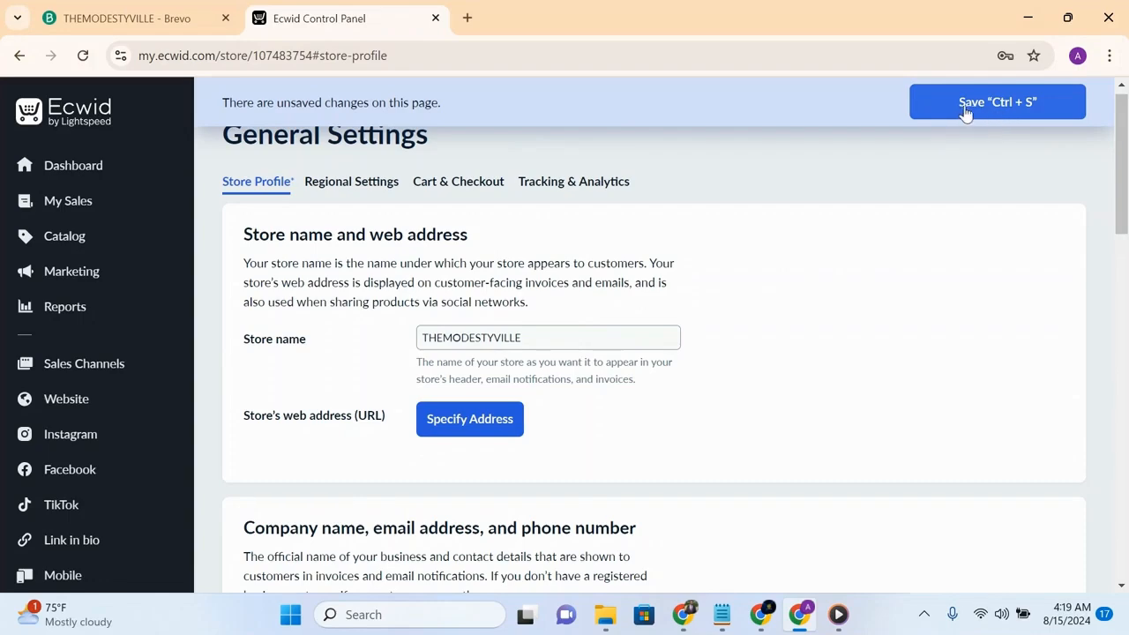
pyautogui.scroll(-10, 973, 108)
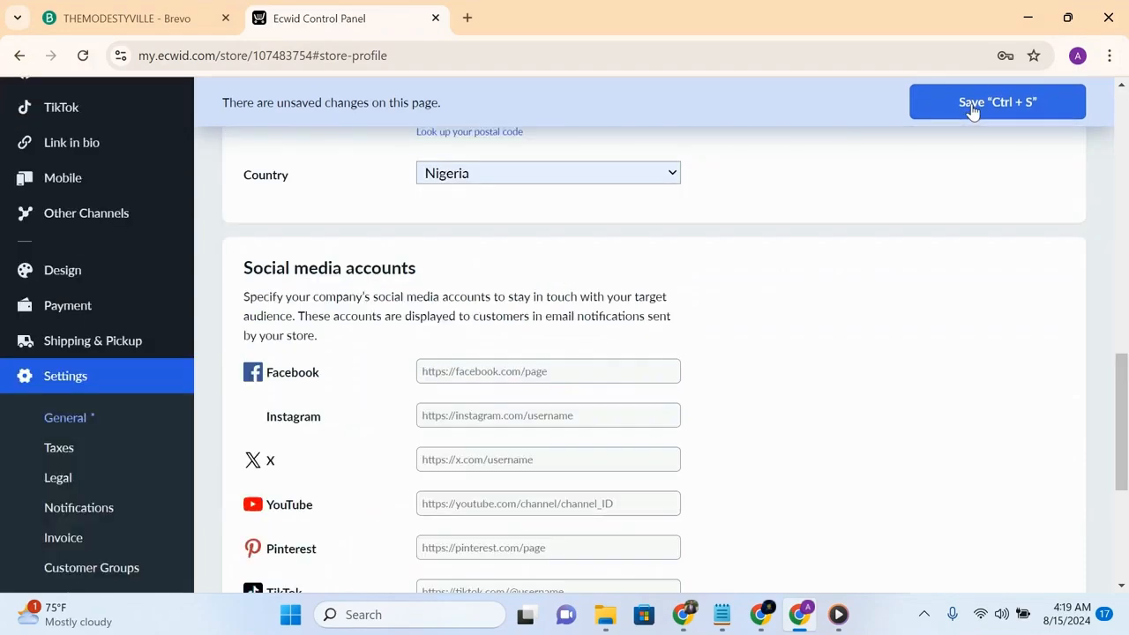
pyautogui.scroll(4, 1110, 204)
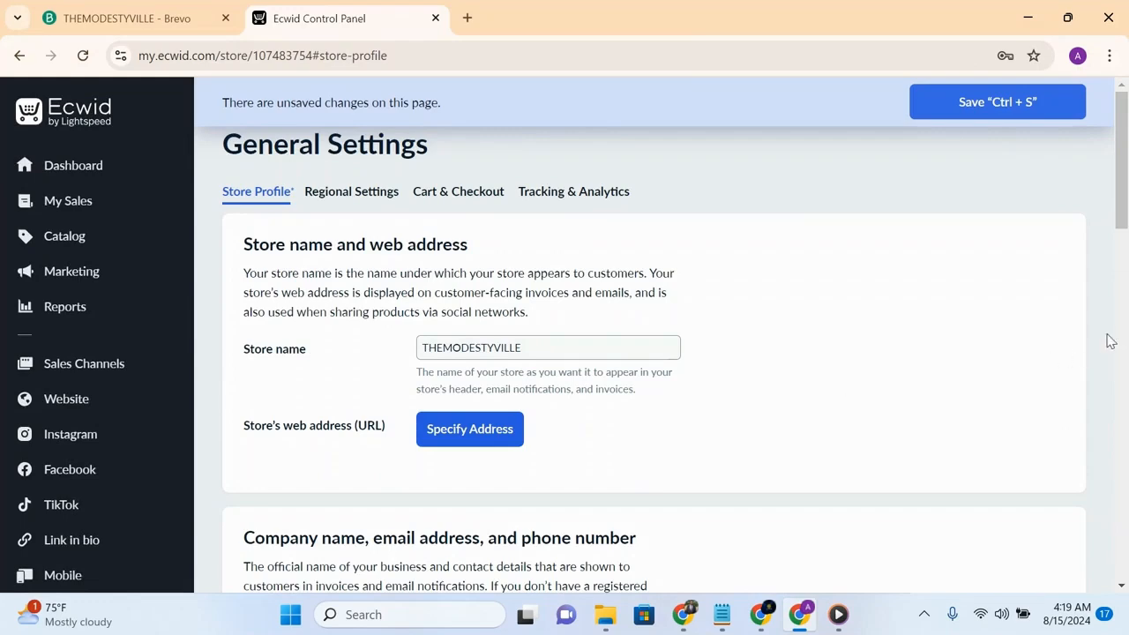
pyautogui.moveTo(1121, 196); pyautogui.dragTo(1117, 377)
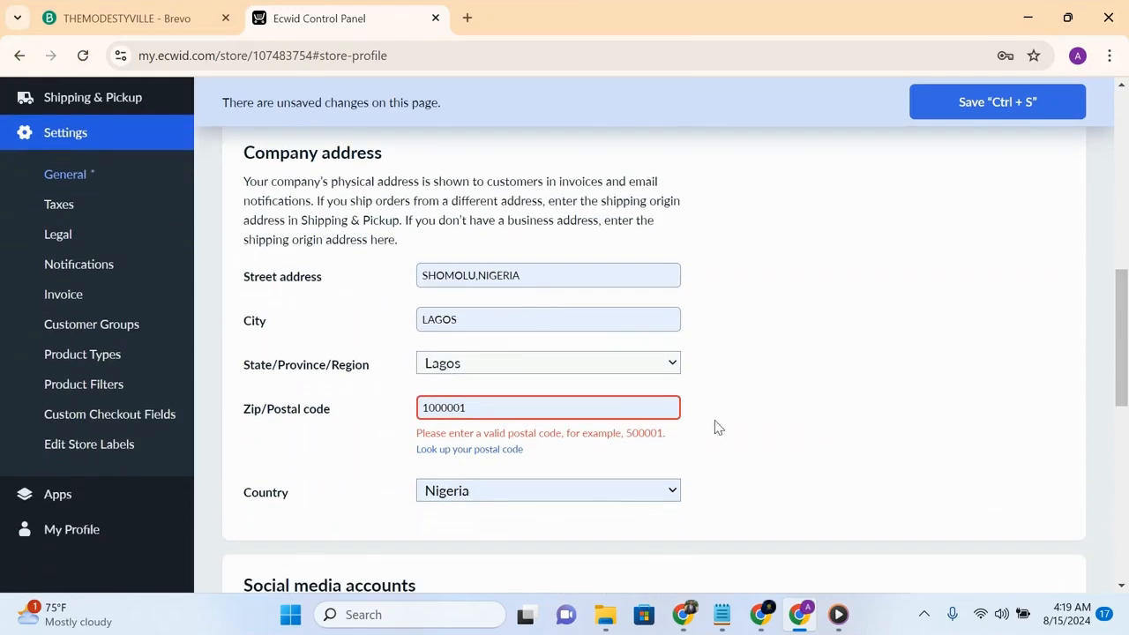
pyautogui.click(565, 417)
pyautogui.click(574, 461)
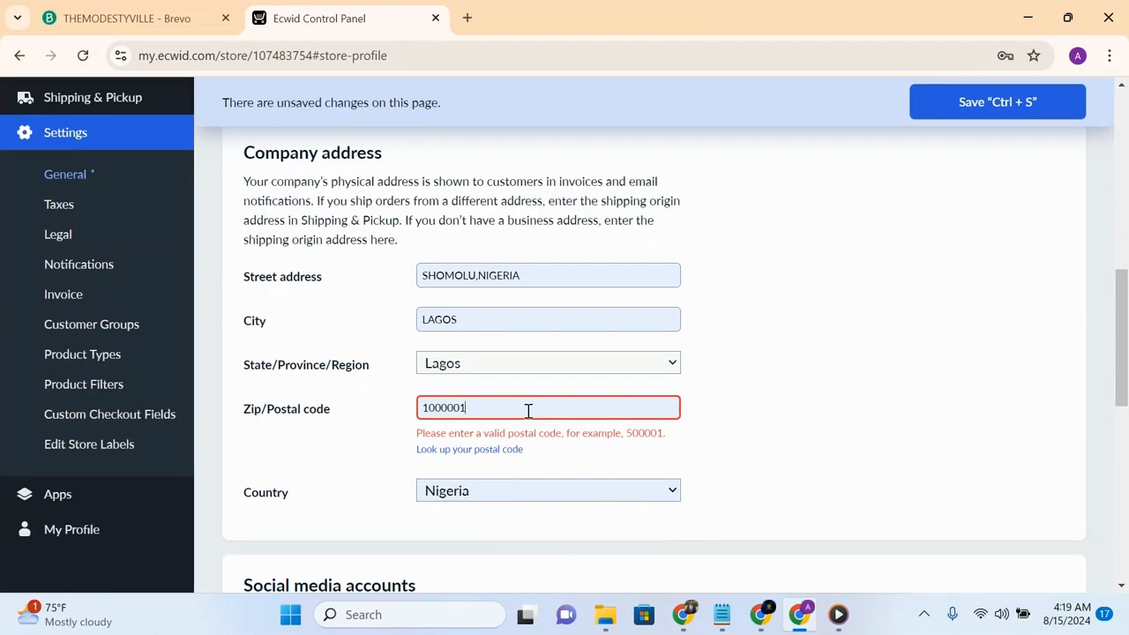
pyautogui.click(528, 411)
pyautogui.click(561, 437)
pyautogui.click(431, 412)
pyautogui.press('Delete')
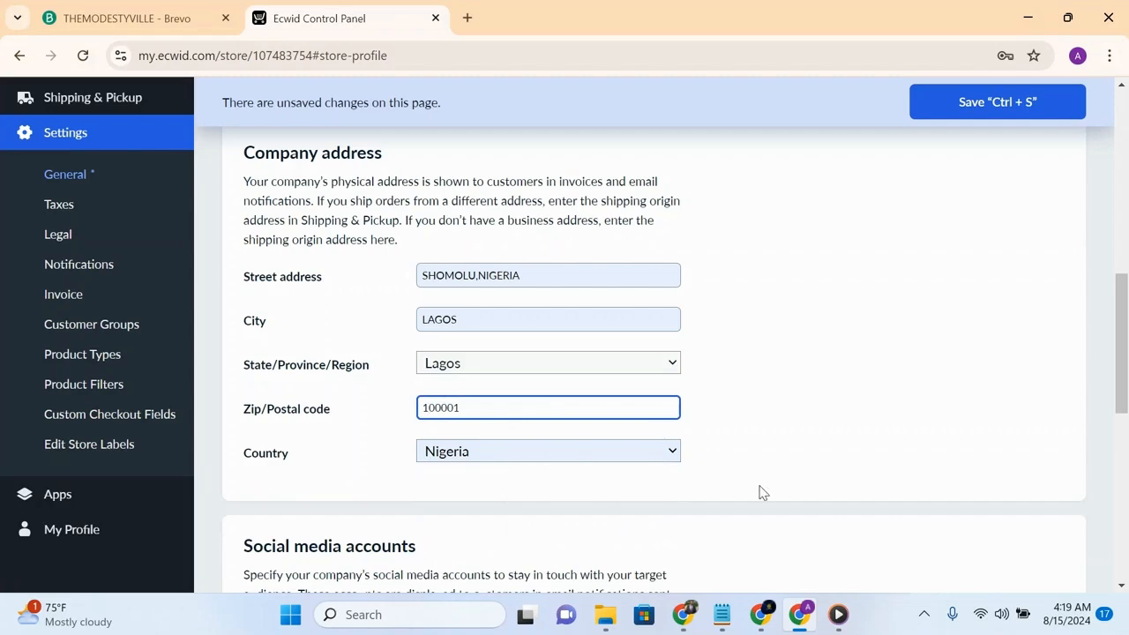
pyautogui.click(1009, 100)
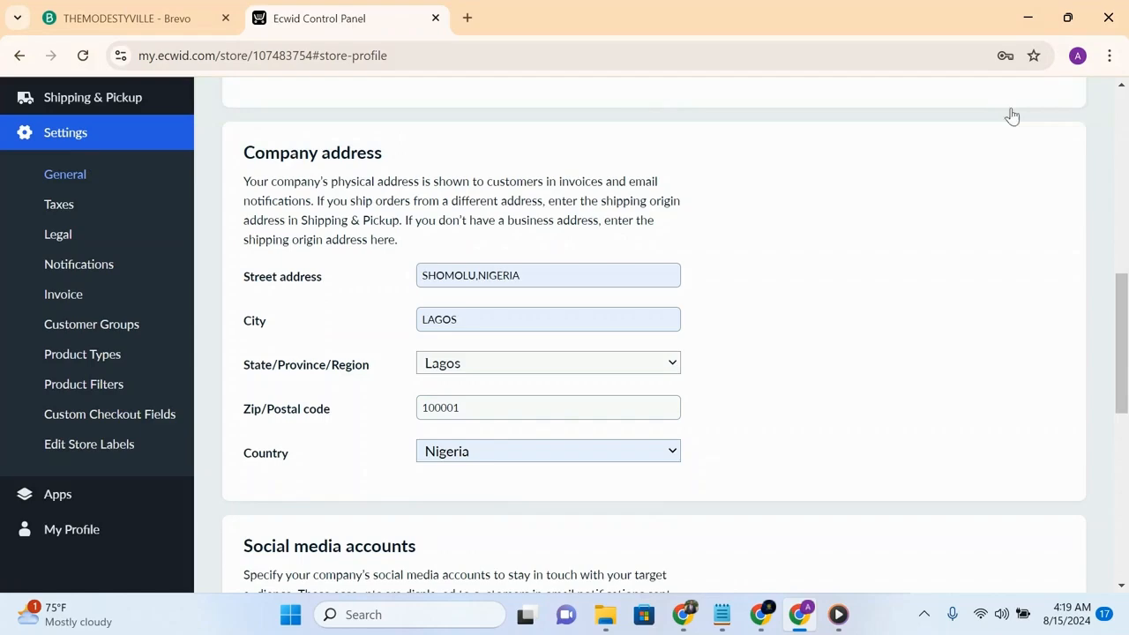
# - Open the regional settings and set the price display format to 1 999.99
pyautogui.moveTo(1118, 291); pyautogui.dragTo(1090, 109)
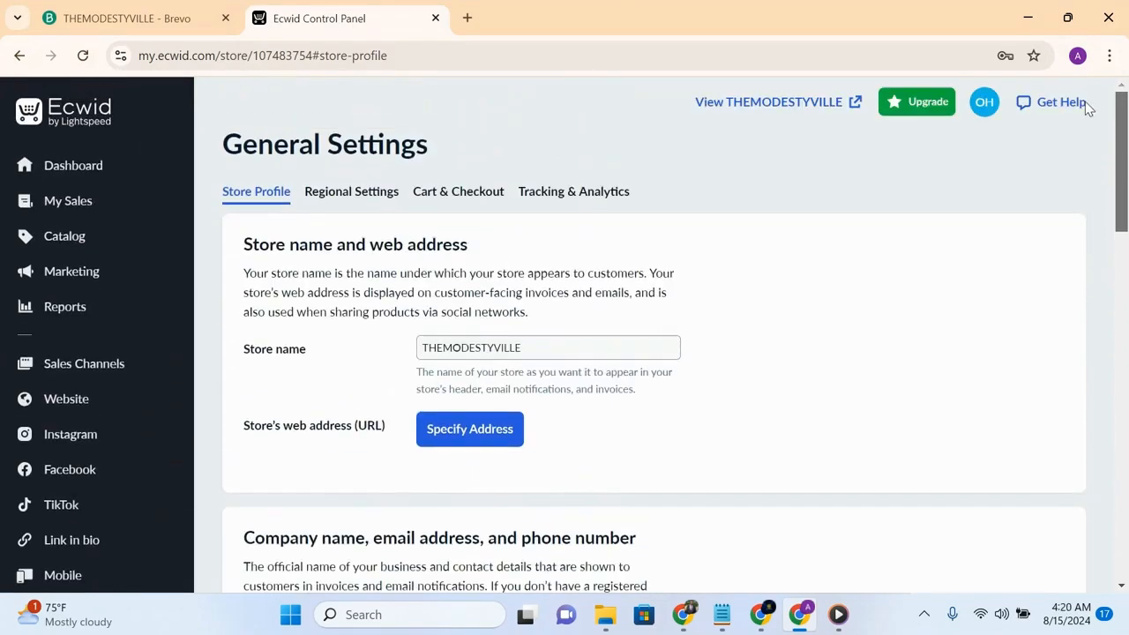
pyautogui.click(351, 198)
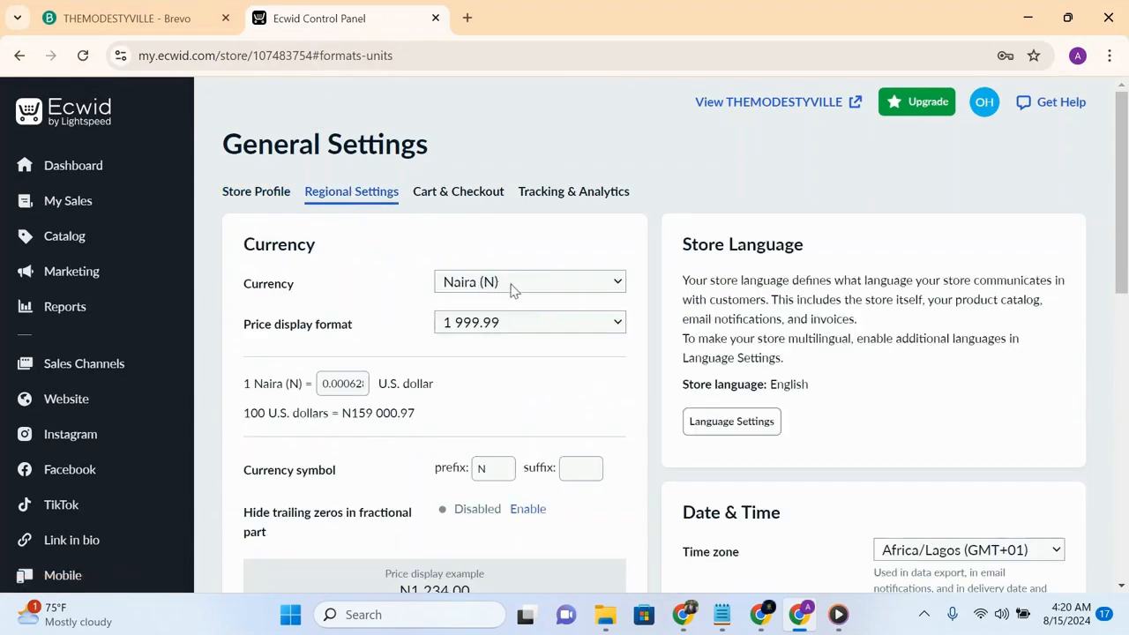
pyautogui.click(488, 324)
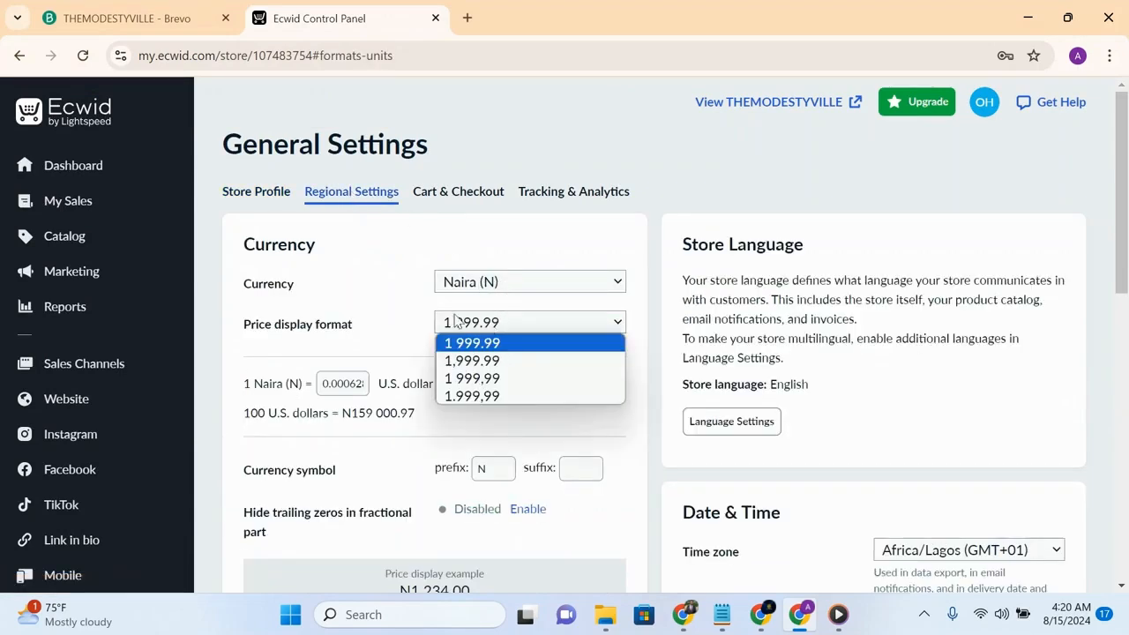
pyautogui.click(499, 343)
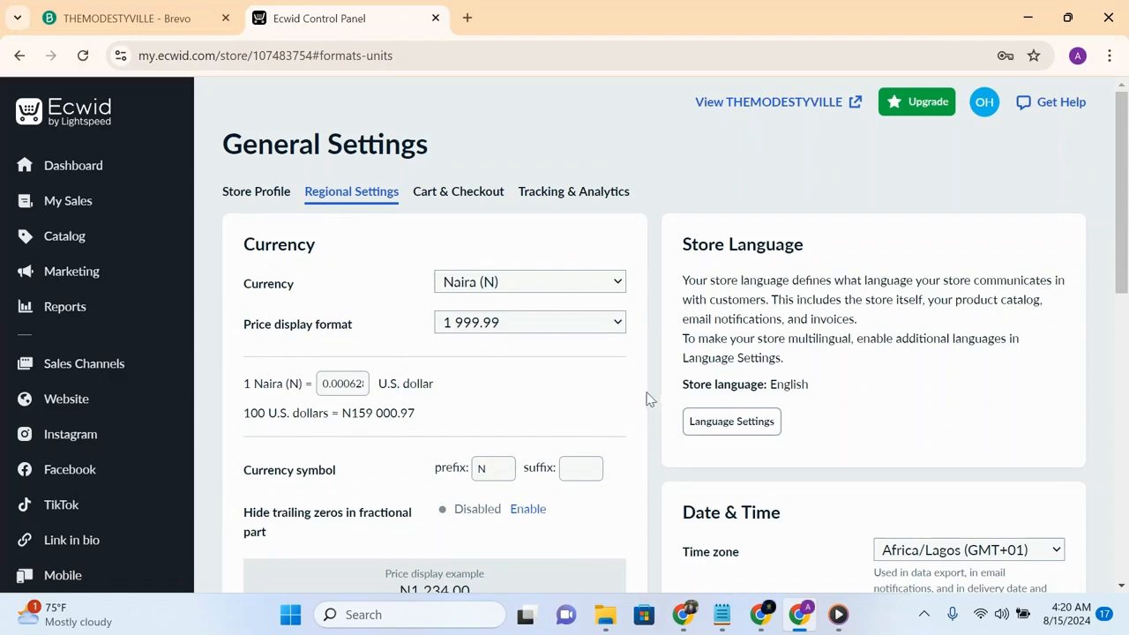
pyautogui.moveTo(1120, 250); pyautogui.dragTo(1127, 388)
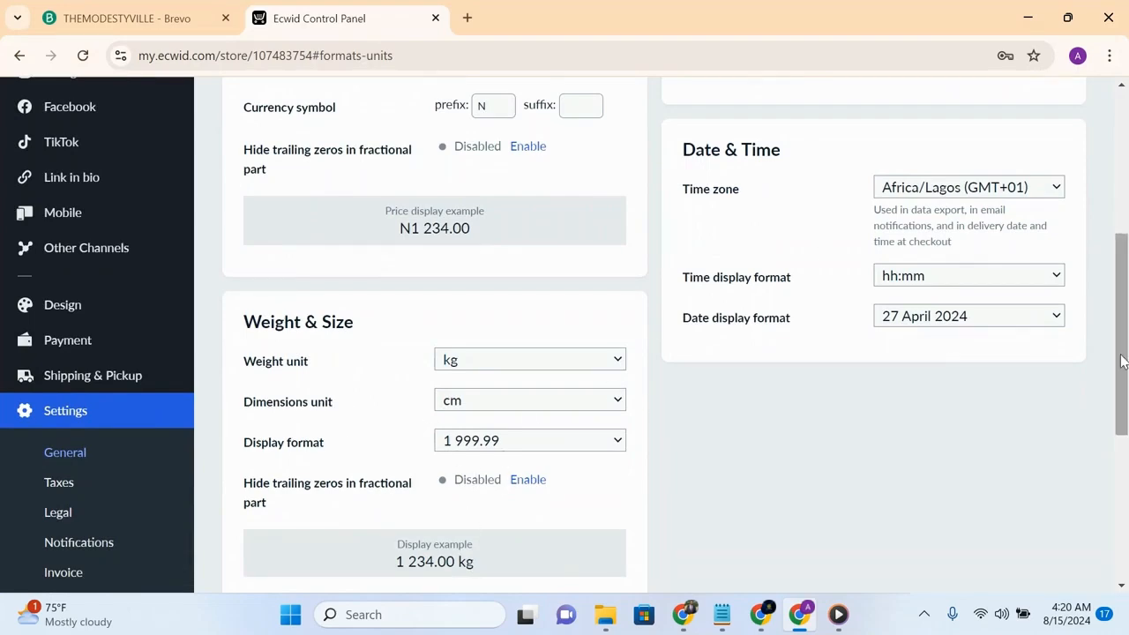
pyautogui.moveTo(1123, 363); pyautogui.dragTo(1089, 193)
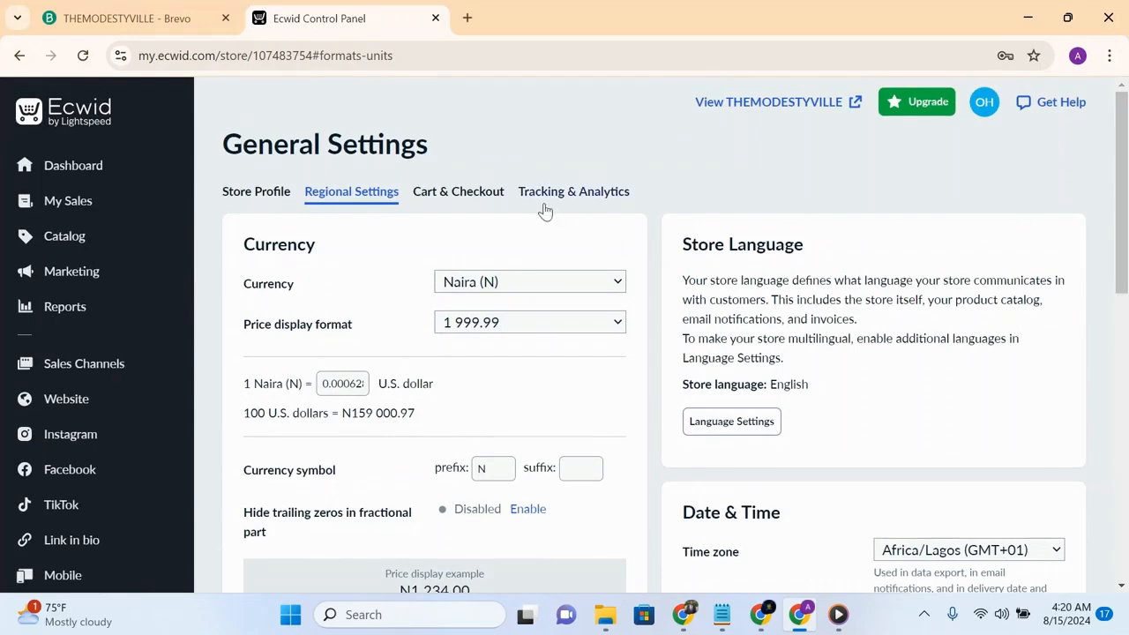
# - Open the cart and checkout settings and enable asking customers for a ZIP/postal code
pyautogui.moveTo(1121, 222); pyautogui.dragTo(1103, 518)
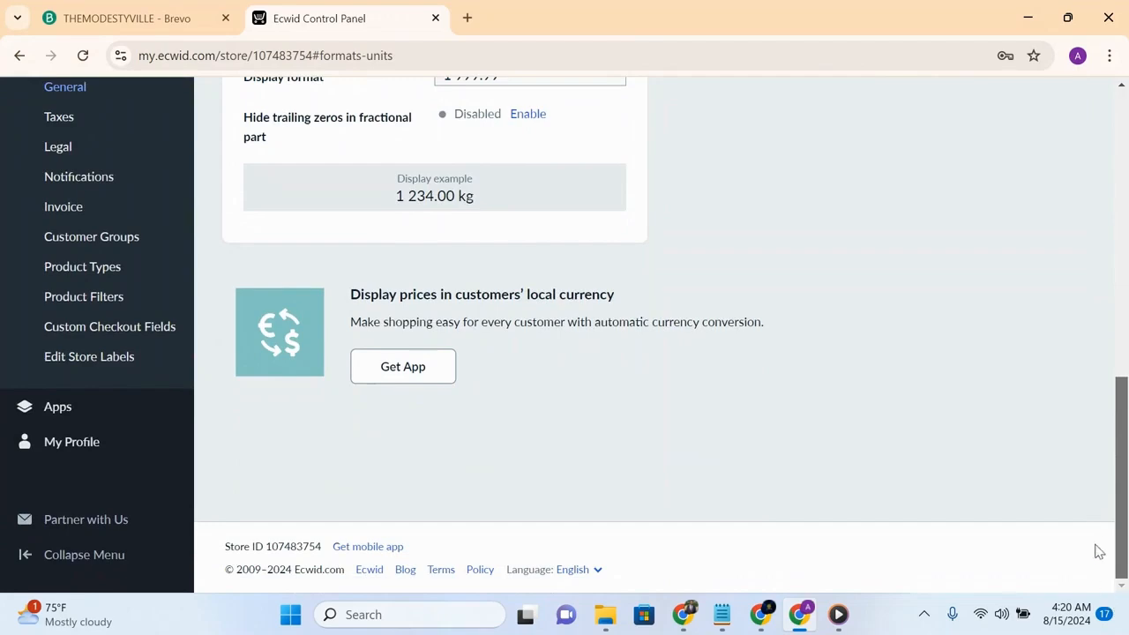
pyautogui.scroll(2, 1086, 506)
pyautogui.scroll(4, 1076, 457)
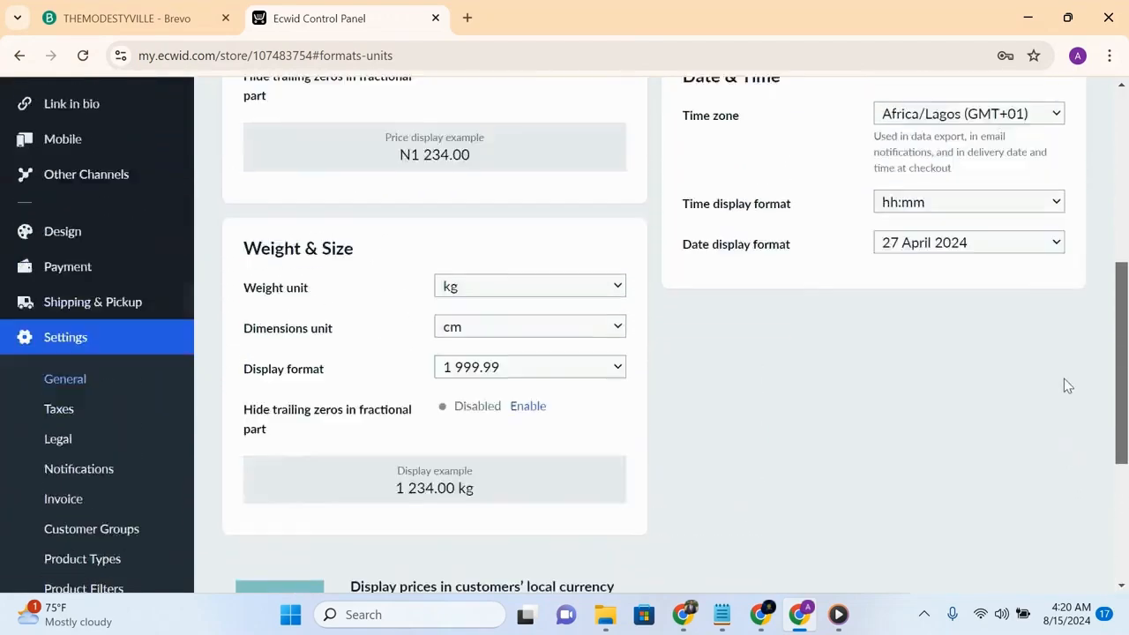
pyautogui.scroll(3, 1050, 313)
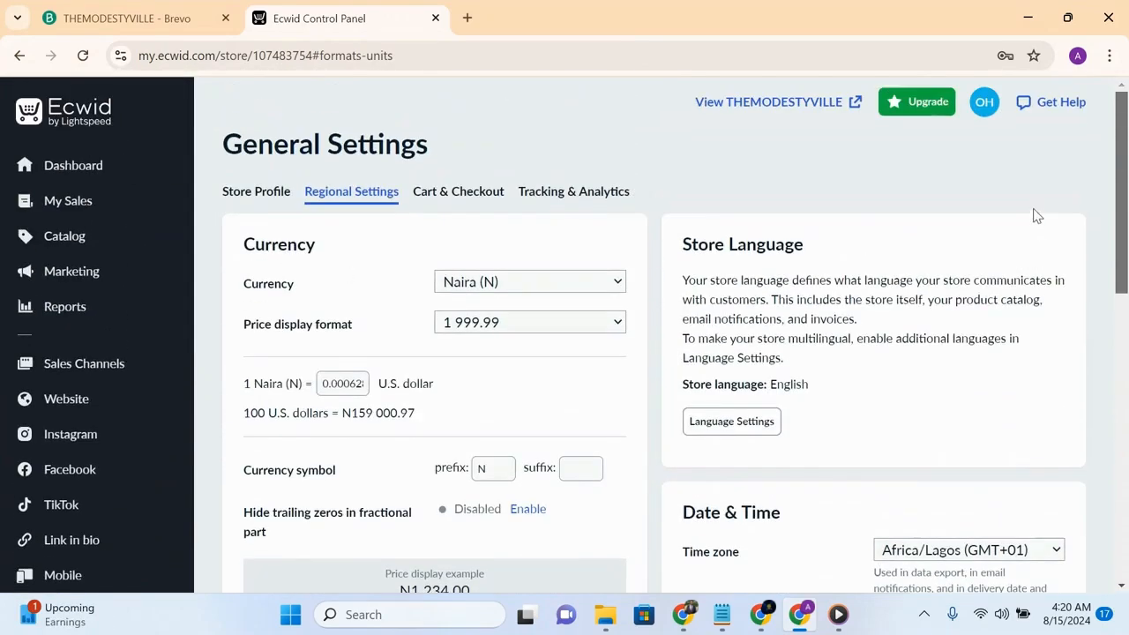
pyautogui.click(463, 193)
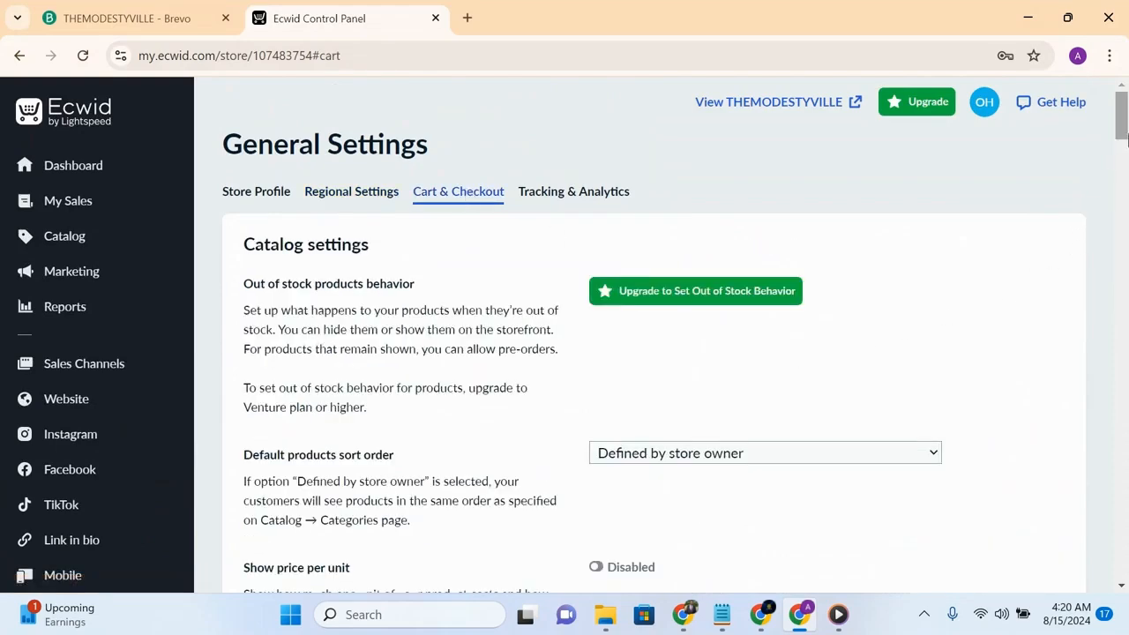
pyautogui.moveTo(1122, 132); pyautogui.dragTo(1124, 262)
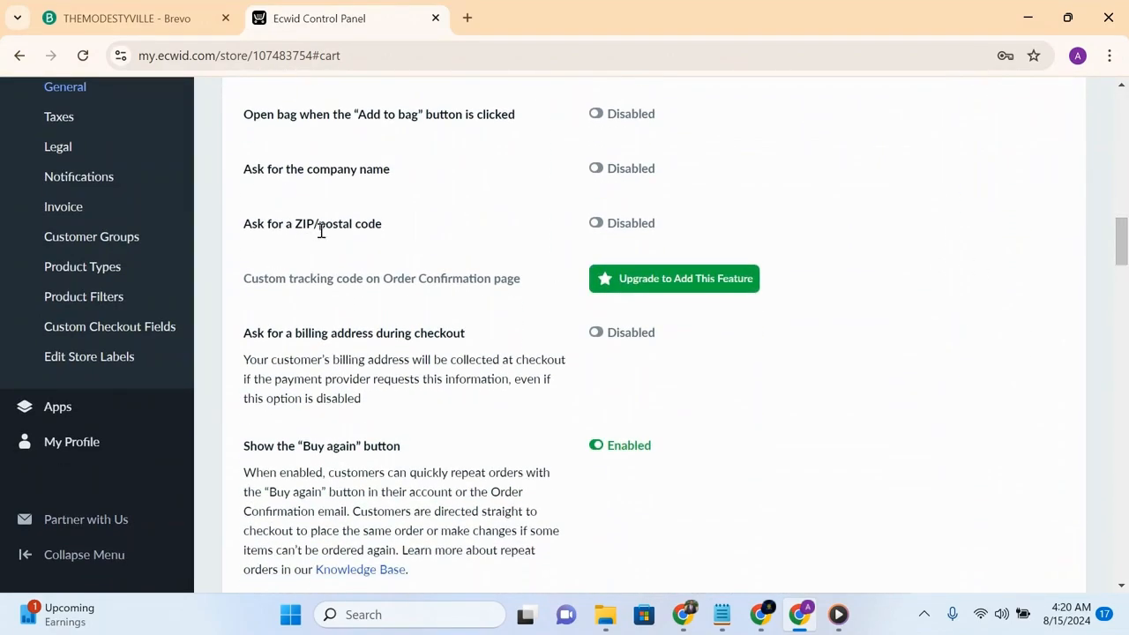
pyautogui.click(596, 225)
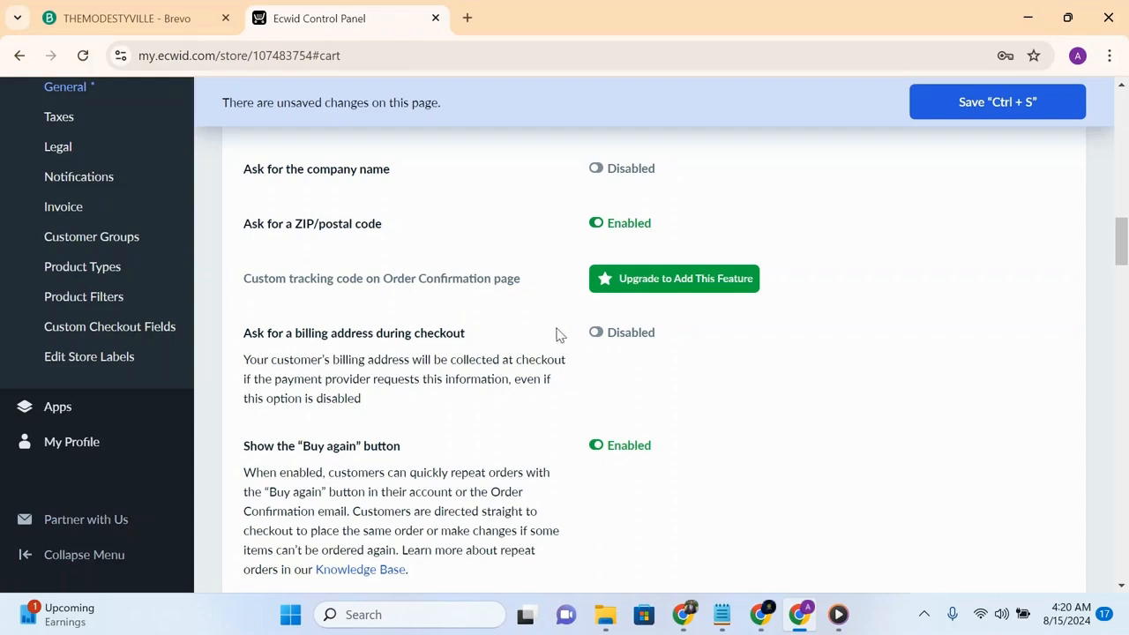
# - Enable asking for a billing address during checkout and save the cart and checkout settings
pyautogui.click(596, 334)
pyautogui.moveTo(1122, 260); pyautogui.dragTo(1125, 344)
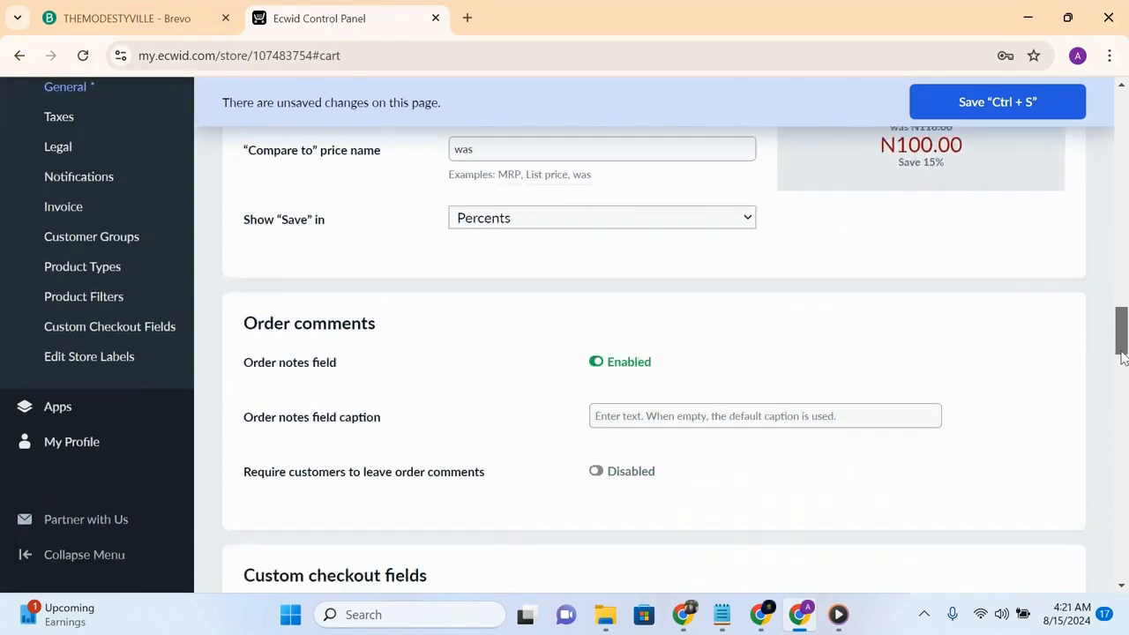
pyautogui.moveTo(1122, 344); pyautogui.dragTo(1009, 439)
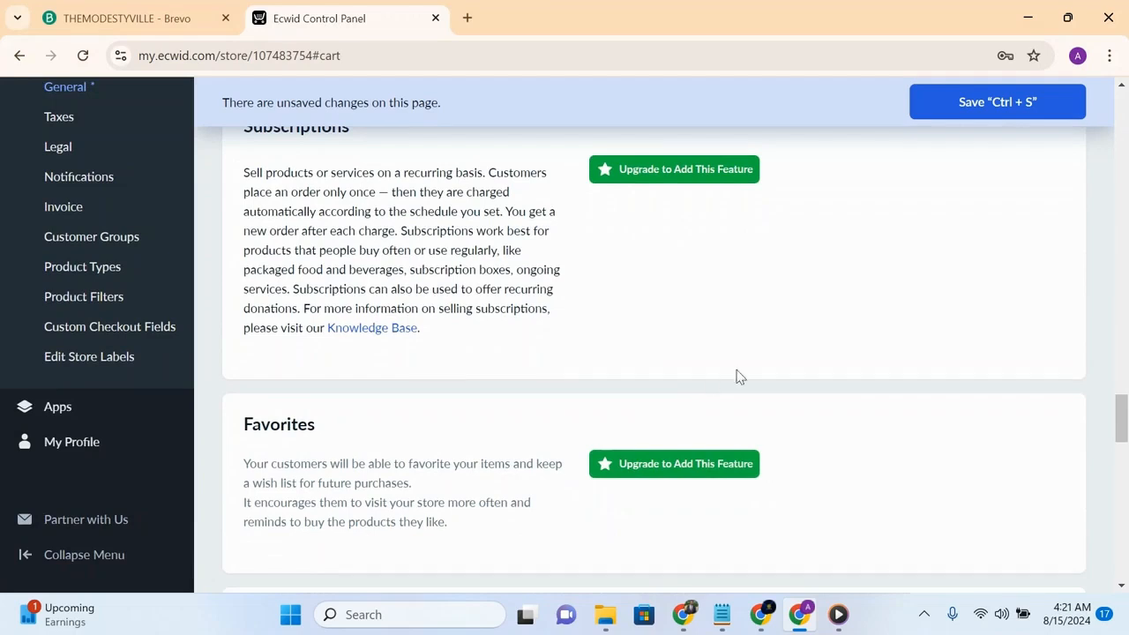
pyautogui.moveTo(1122, 429); pyautogui.dragTo(1104, 95)
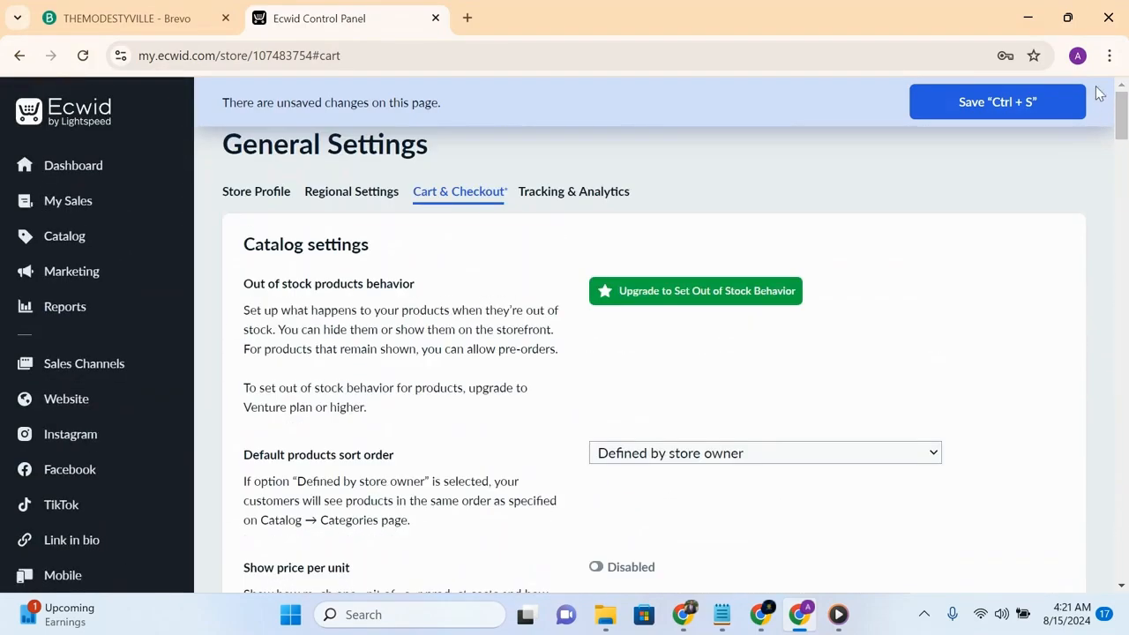
pyautogui.click(1054, 102)
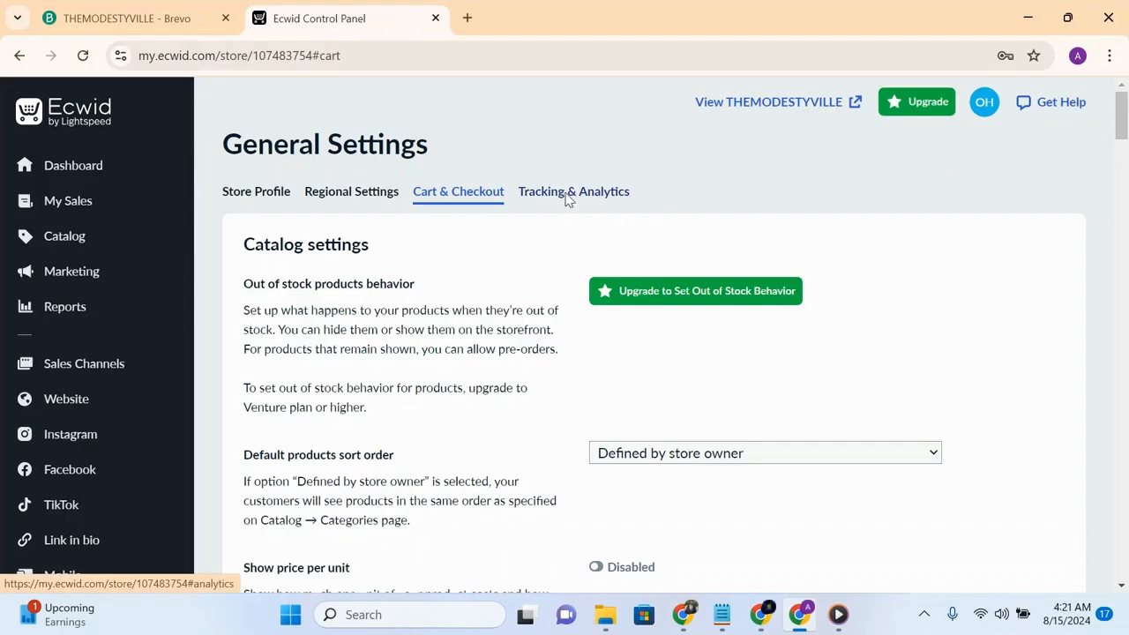
# - Open the tracking and analytics settings and examine the Google Analytics, Facebook Pixel, Pinterest and Snapchat fields
pyautogui.click(568, 200)
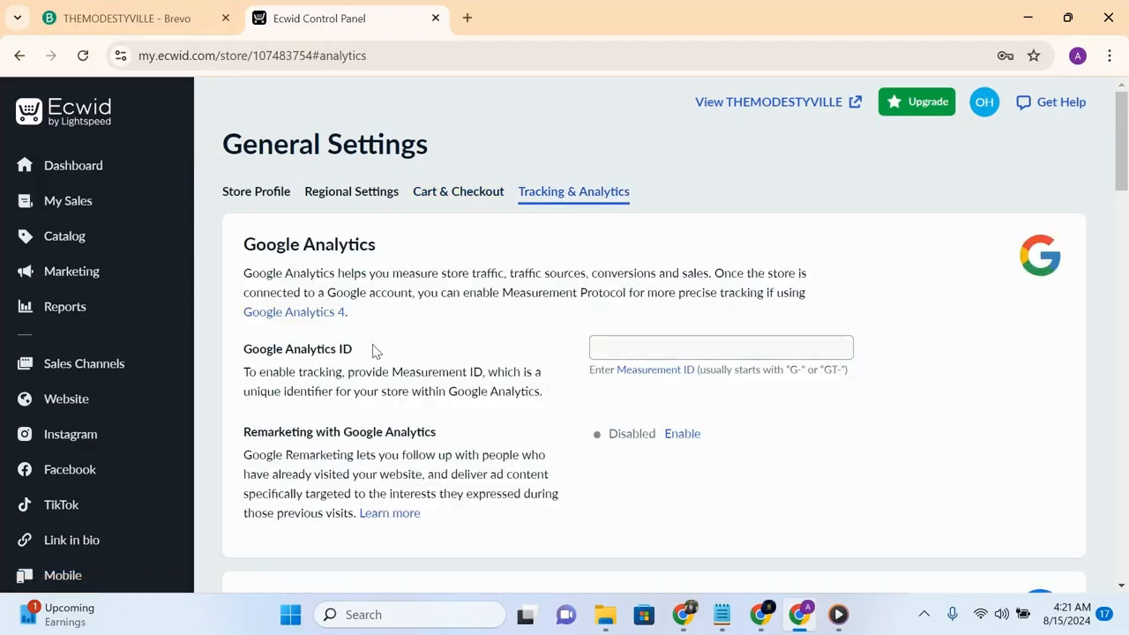
pyautogui.click(624, 342)
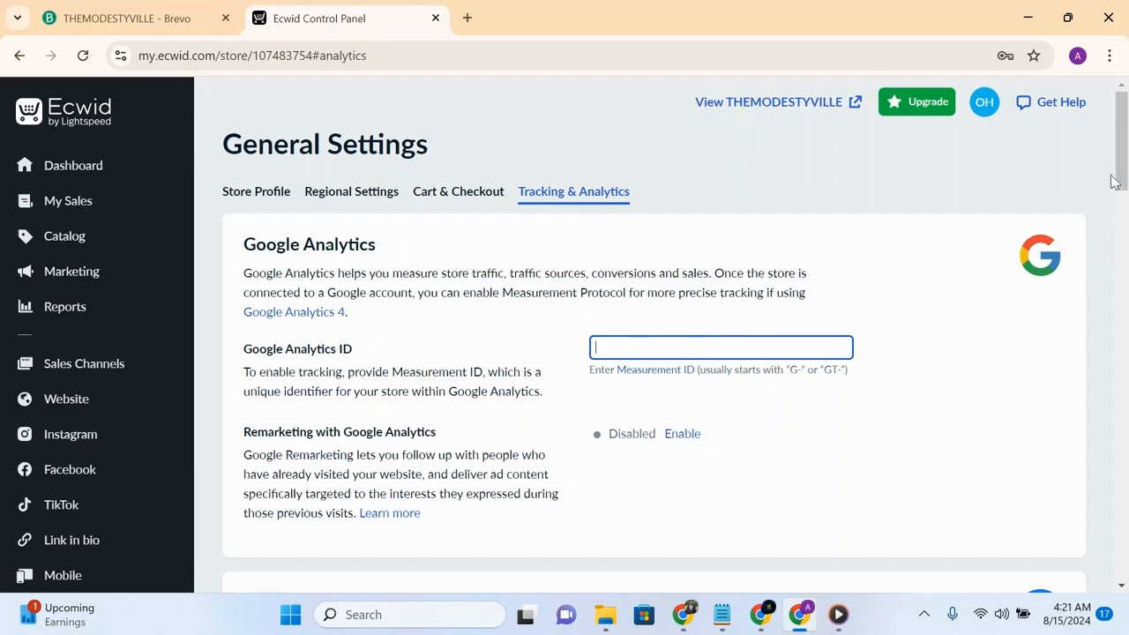
pyautogui.scroll(-4, 1112, 182)
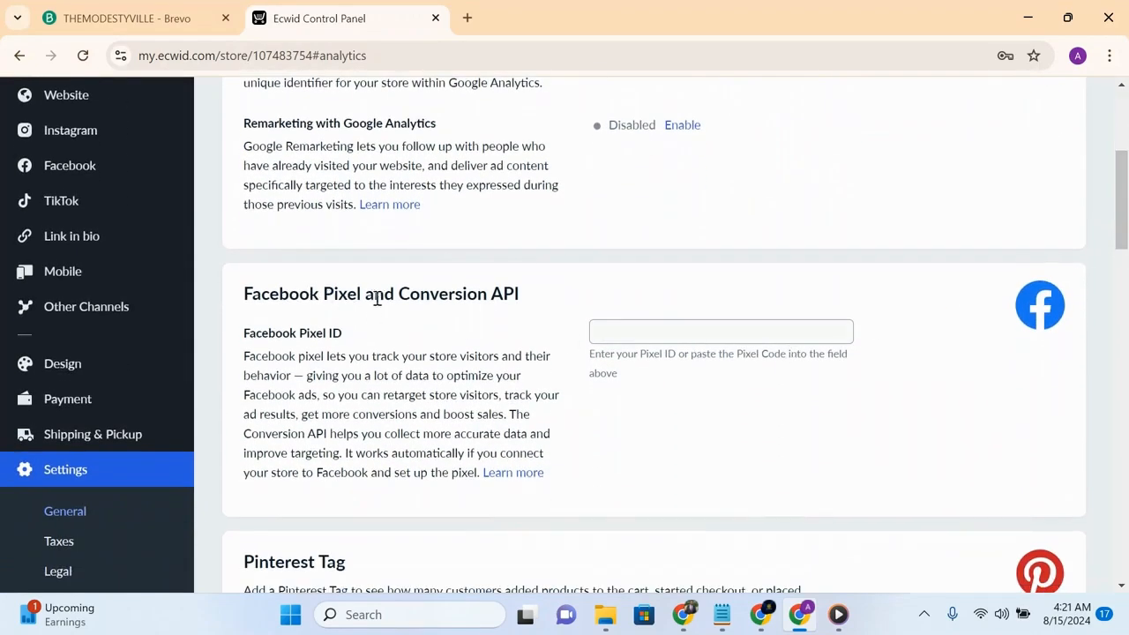
pyautogui.click(606, 329)
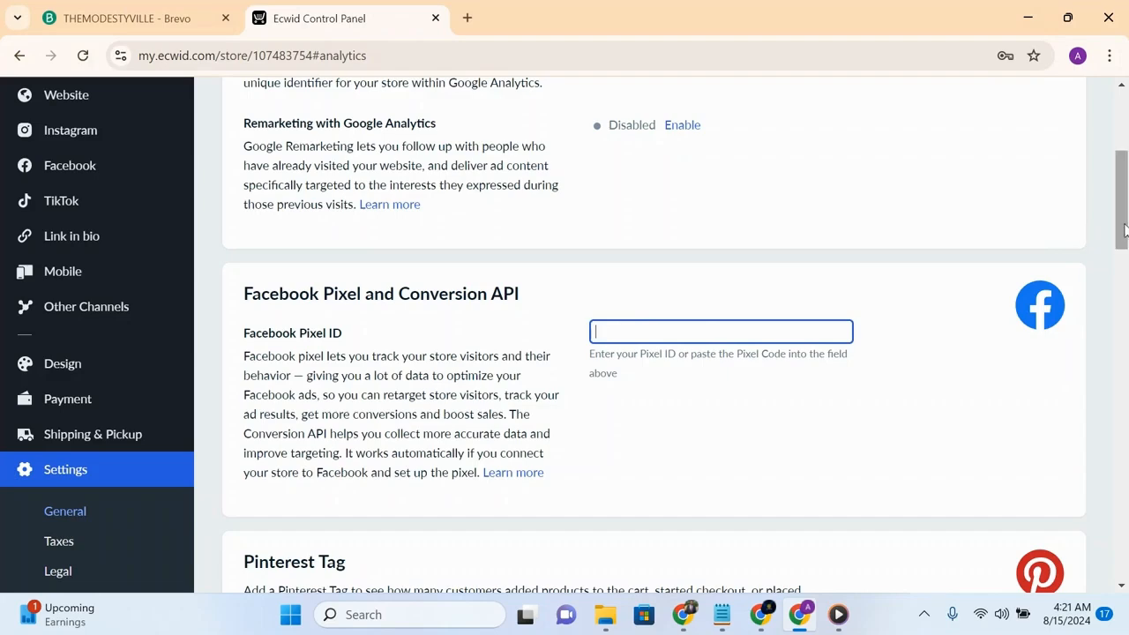
pyautogui.moveTo(1123, 229); pyautogui.dragTo(1126, 300)
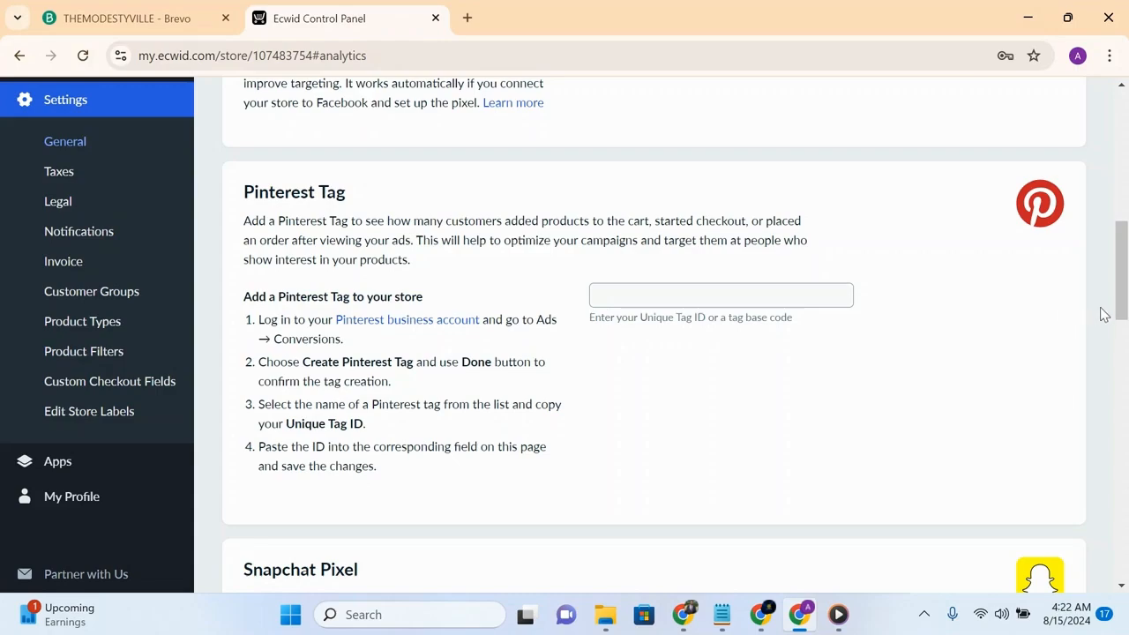
pyautogui.scroll(2, 1103, 313)
pyautogui.scroll(6, 1071, 188)
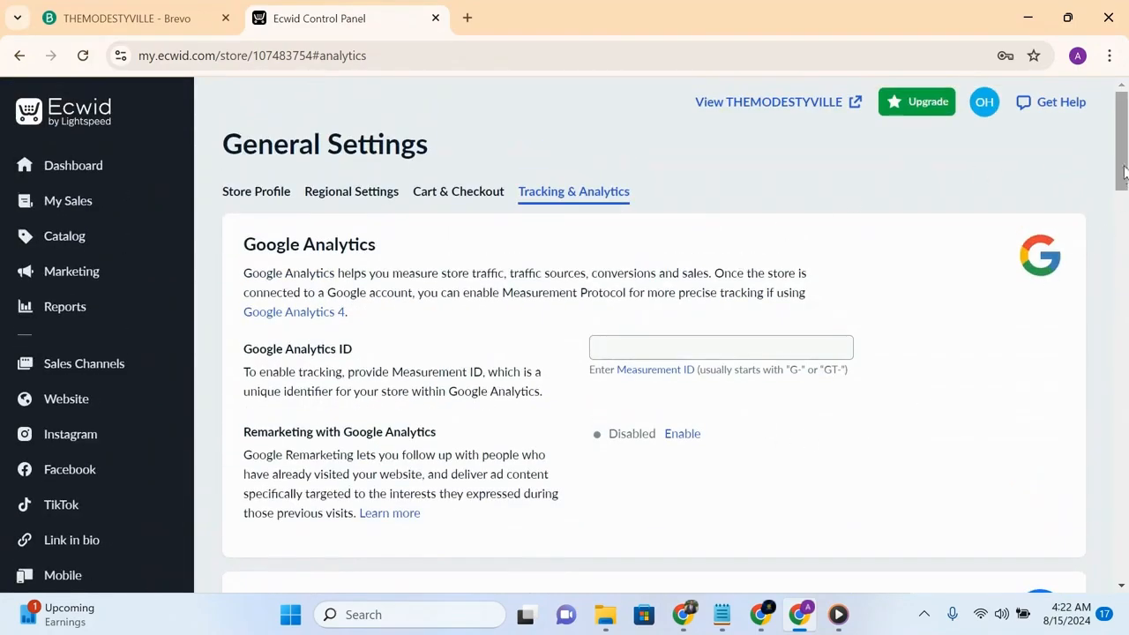
pyautogui.moveTo(1124, 171); pyautogui.dragTo(1105, 388)
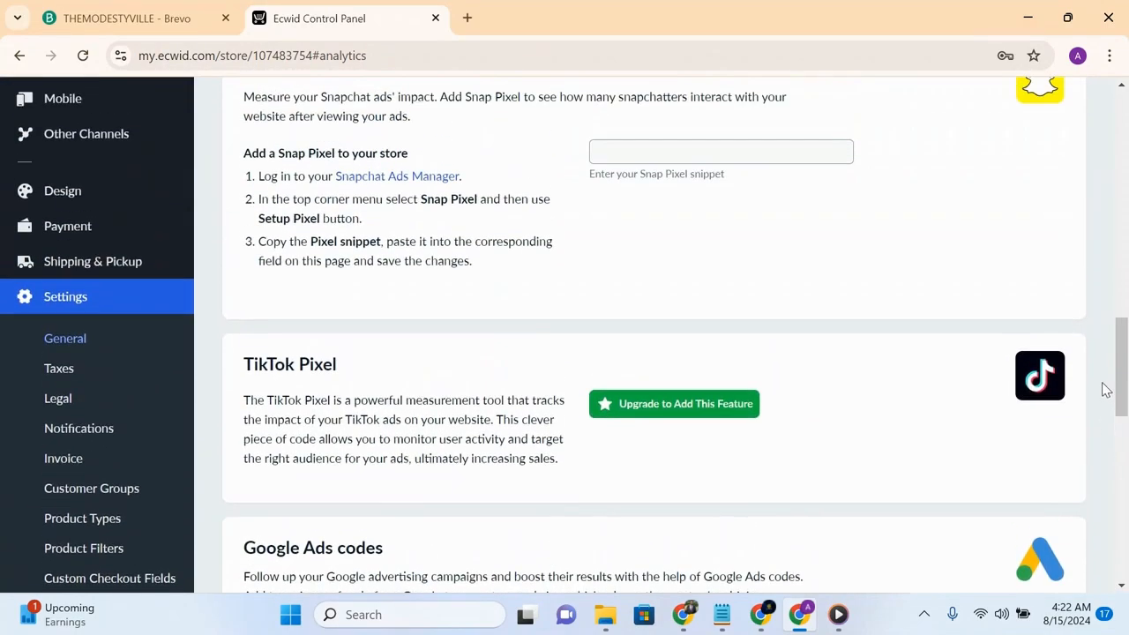
# - Add a NiPost free shipping method in Shipping & Pickup, save it, and return to the shipping methods list
pyautogui.click(124, 264)
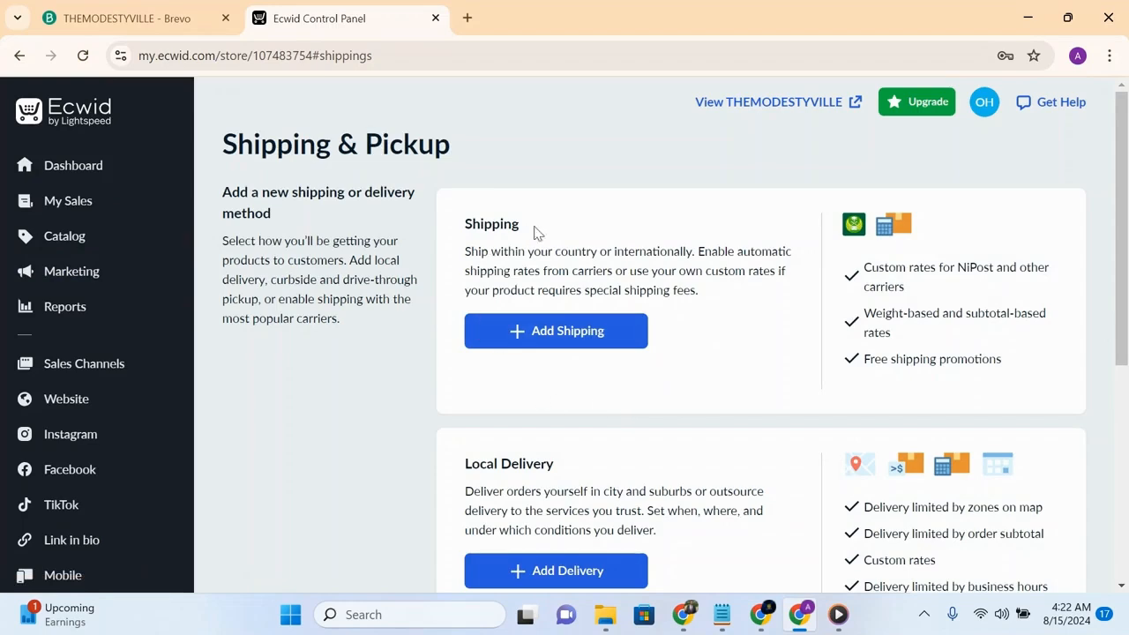
pyautogui.click(593, 332)
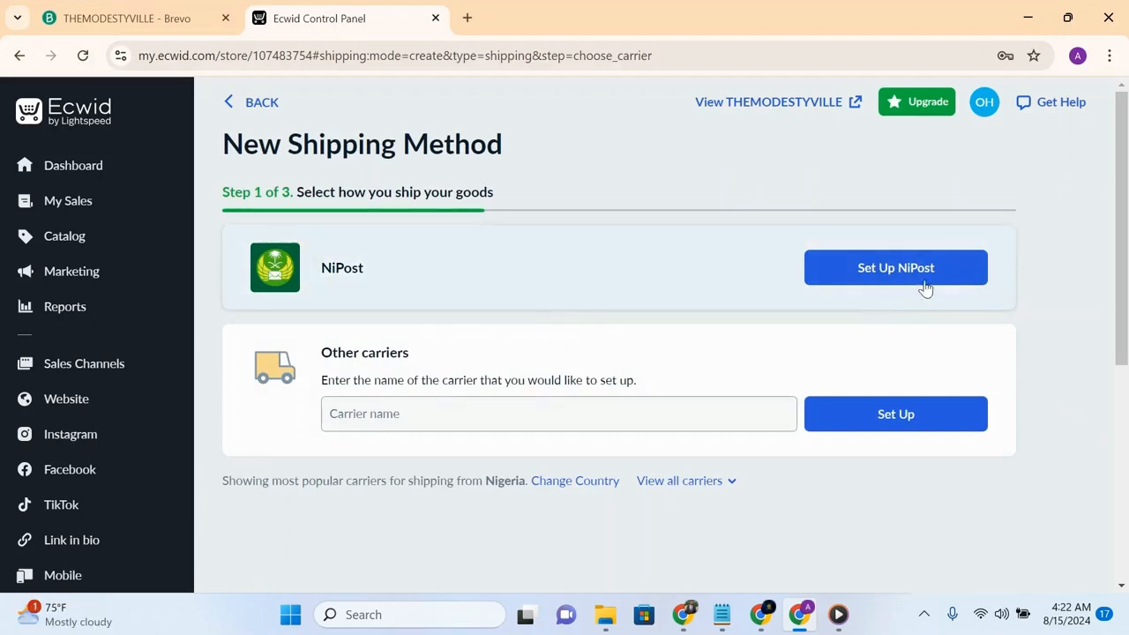
pyautogui.click(895, 269)
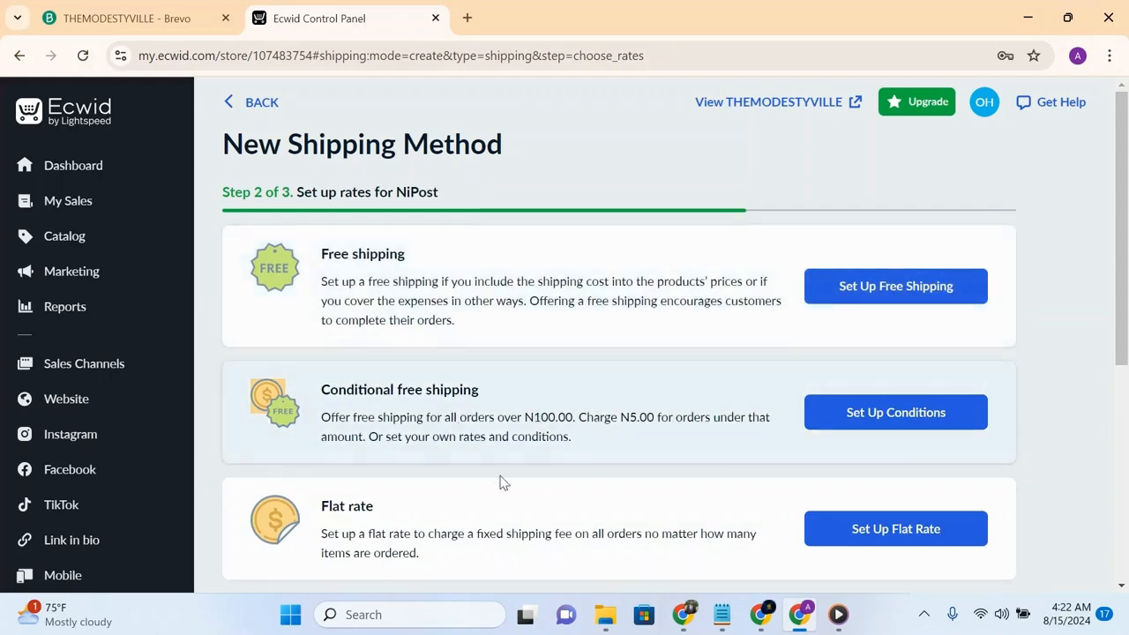
pyautogui.moveTo(1125, 218)
pyautogui.mouseDown()
pyautogui.moveTo(1125, 329)
pyautogui.moveTo(1125, 216)
pyautogui.mouseUp()
pyautogui.click(856, 302)
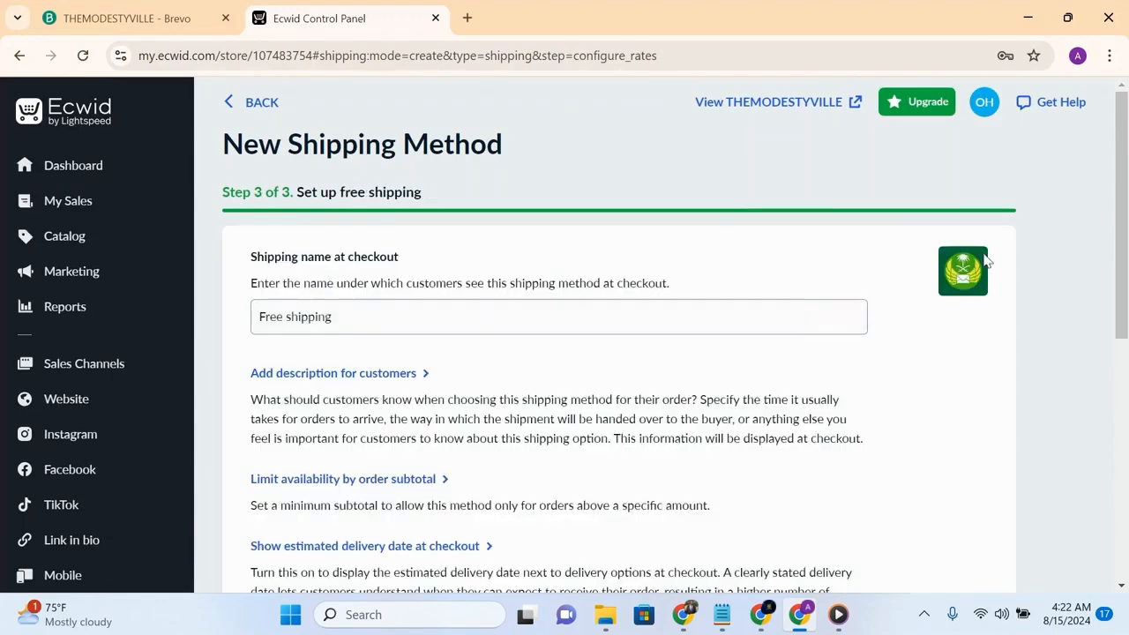
pyautogui.moveTo(1126, 220); pyautogui.dragTo(1069, 372)
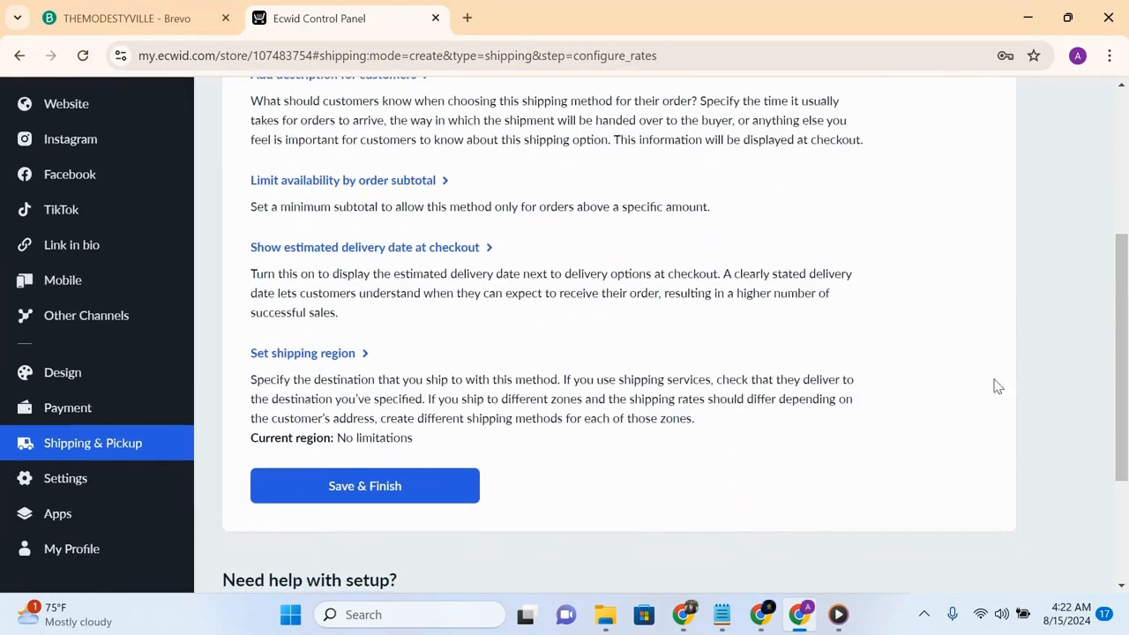
pyautogui.click(408, 491)
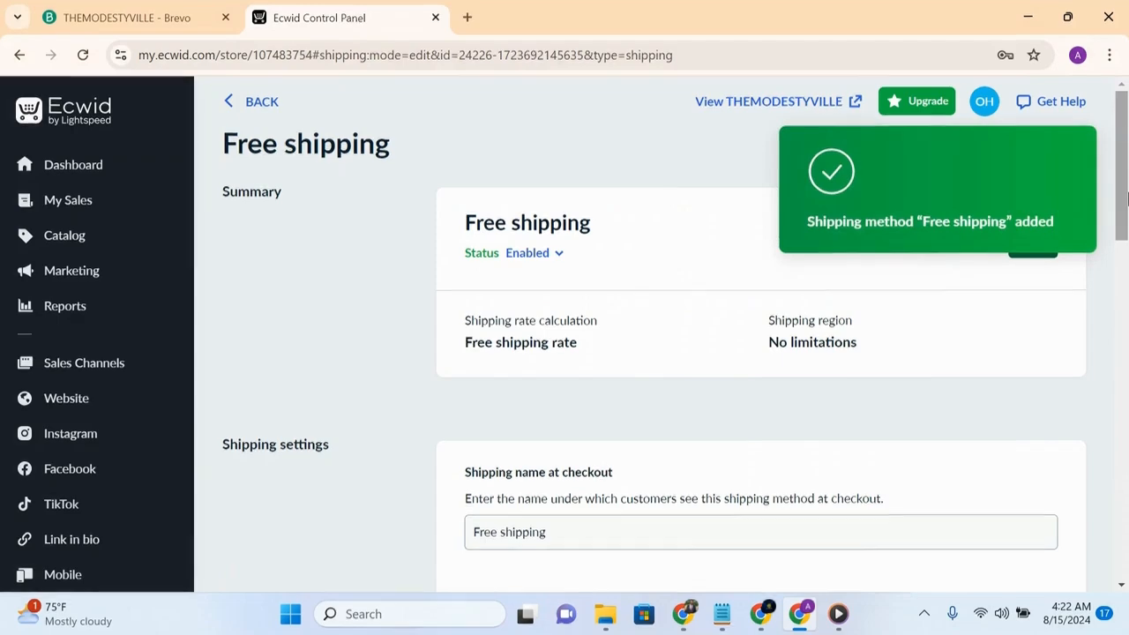
pyautogui.moveTo(221, 185); pyautogui.dragTo(729, 287)
pyautogui.click(644, 270)
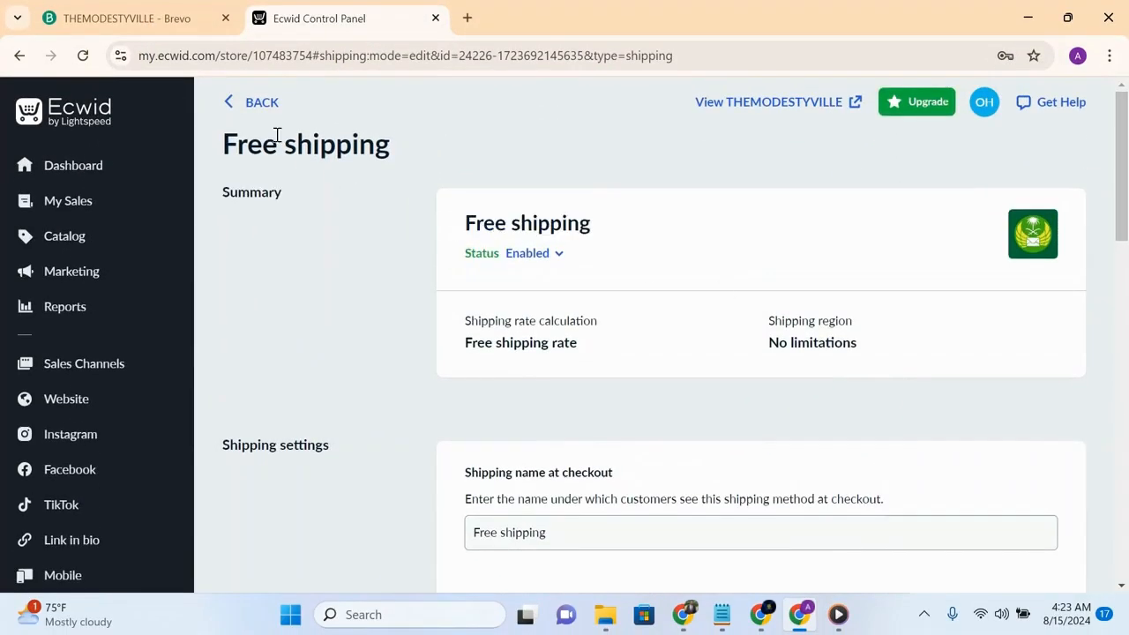
pyautogui.click(235, 107)
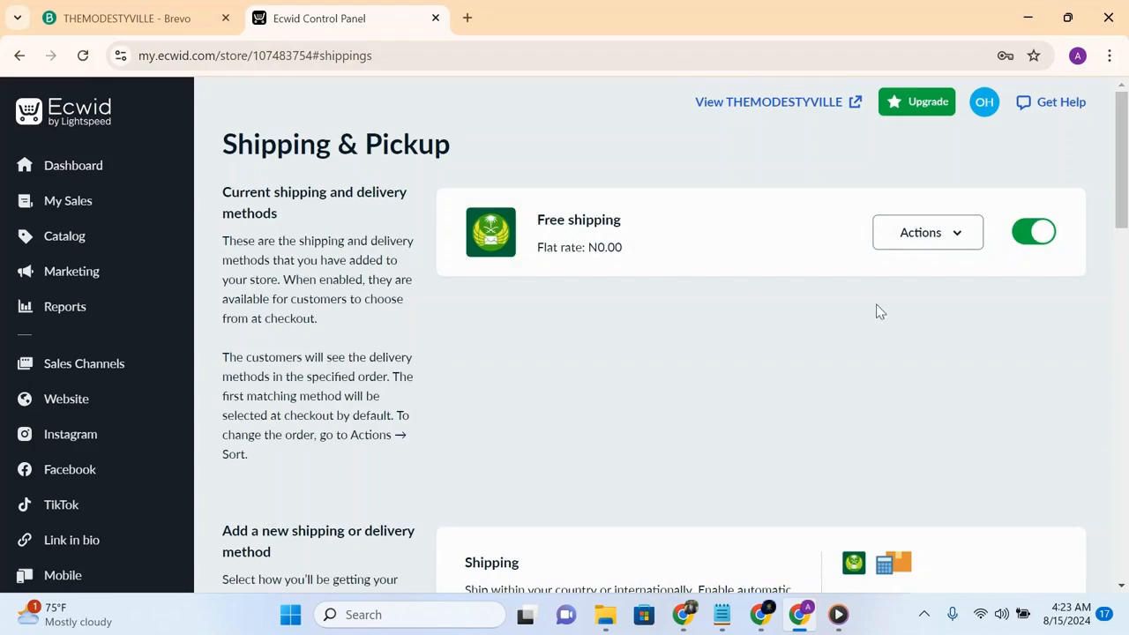
# - Add a free local delivery method and save it
pyautogui.moveTo(1122, 176); pyautogui.dragTo(1099, 270)
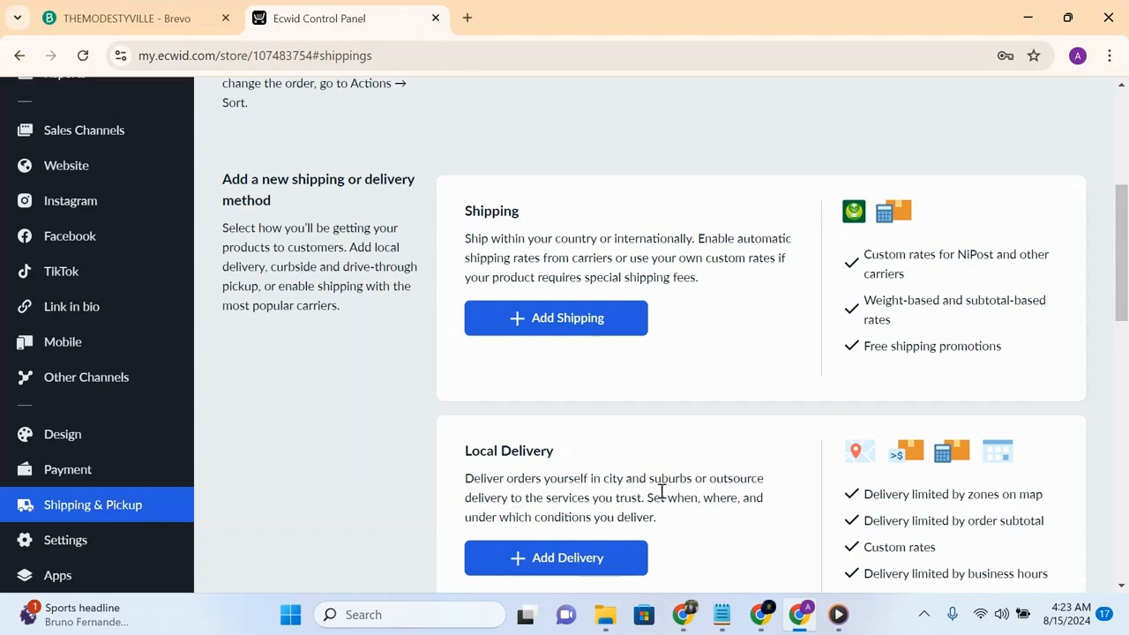
pyautogui.click(615, 562)
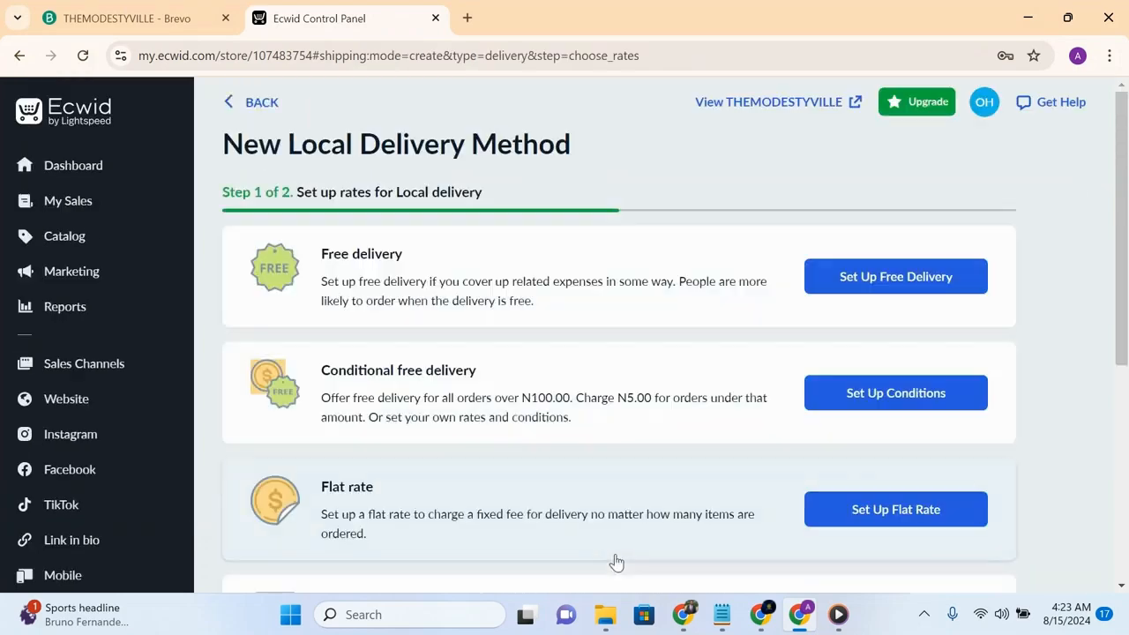
pyautogui.click(889, 279)
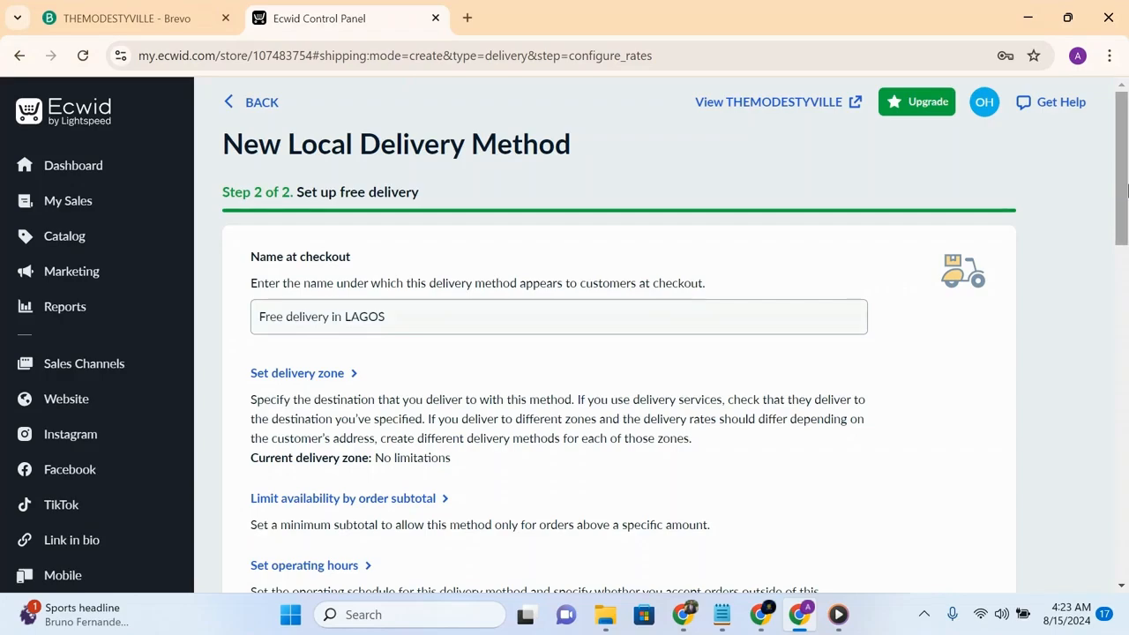
pyautogui.moveTo(1124, 194); pyautogui.dragTo(1118, 502)
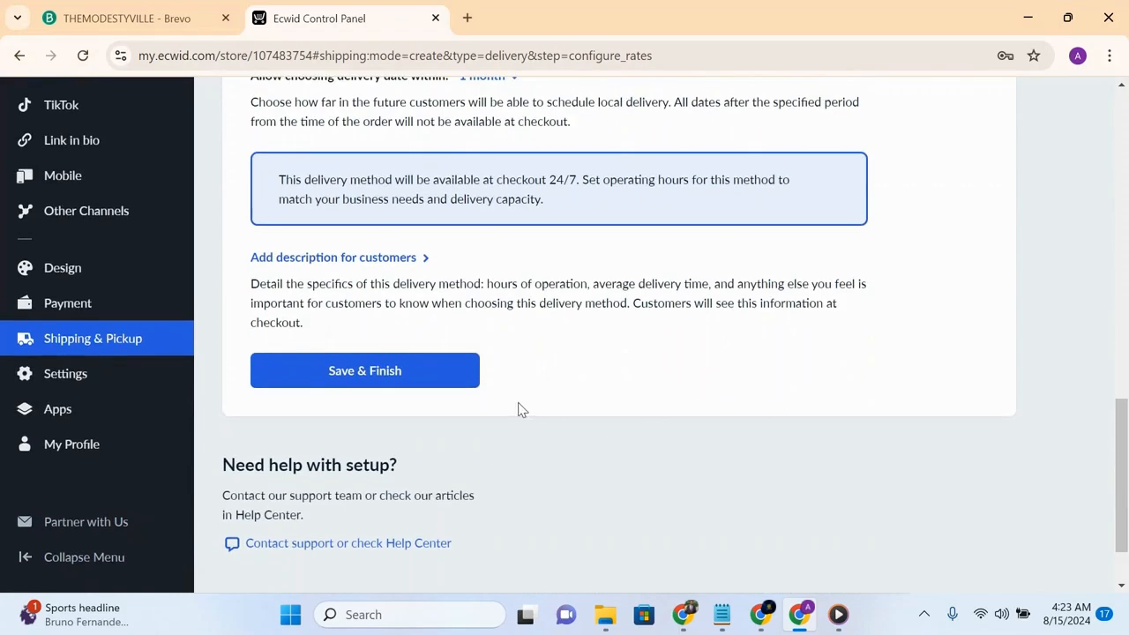
pyautogui.click(421, 382)
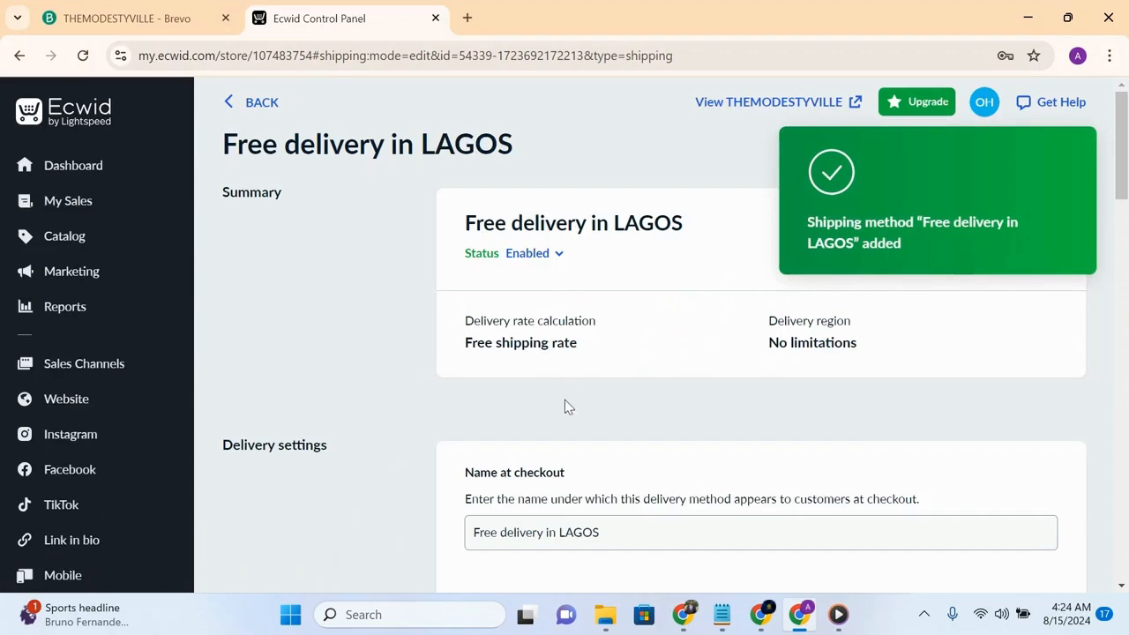
pyautogui.moveTo(1121, 159); pyautogui.dragTo(1101, 255)
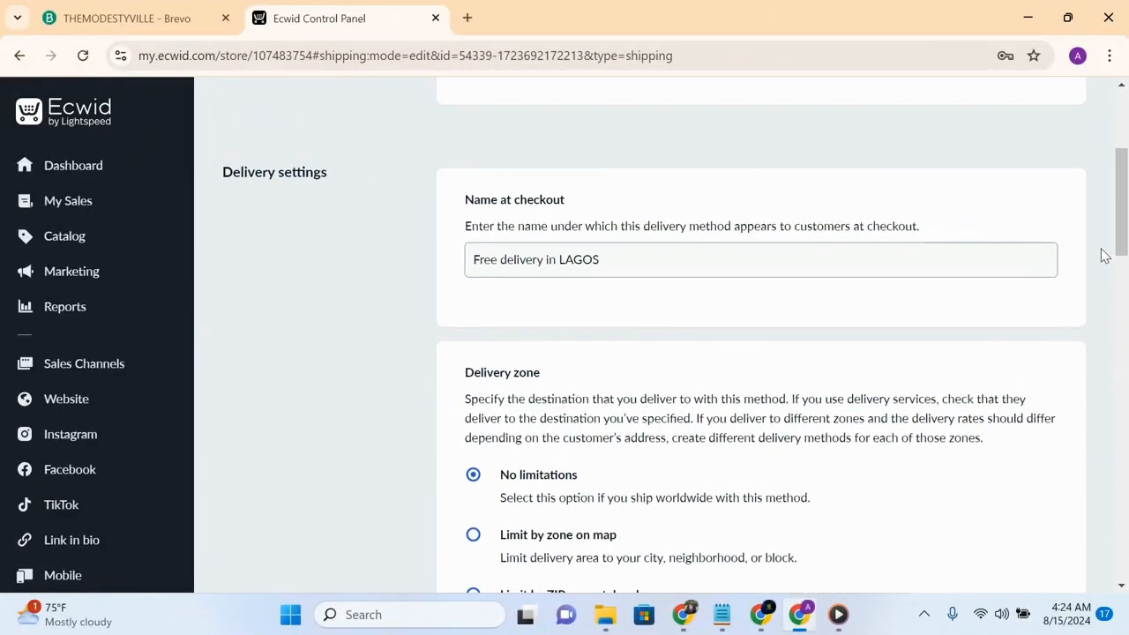